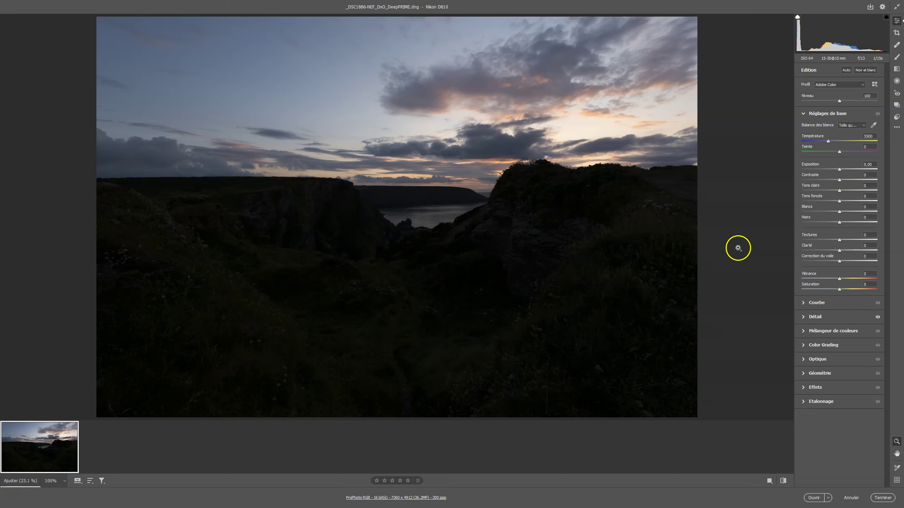
Apply the camera rendering profile Plat (Rendu de l'appareil) to the raw photo and return to the edit settings.
{"action": "left_click", "coordinate": [855, 85]}
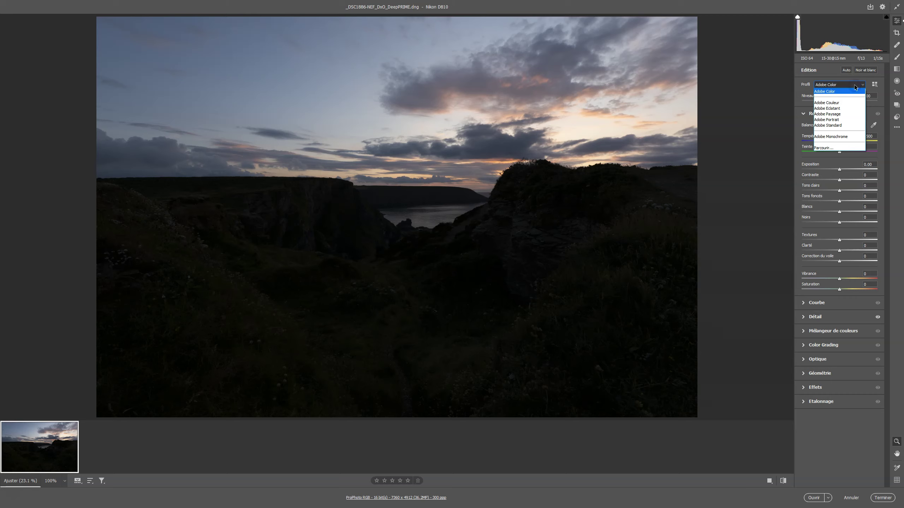
{"action": "left_click", "coordinate": [874, 84]}
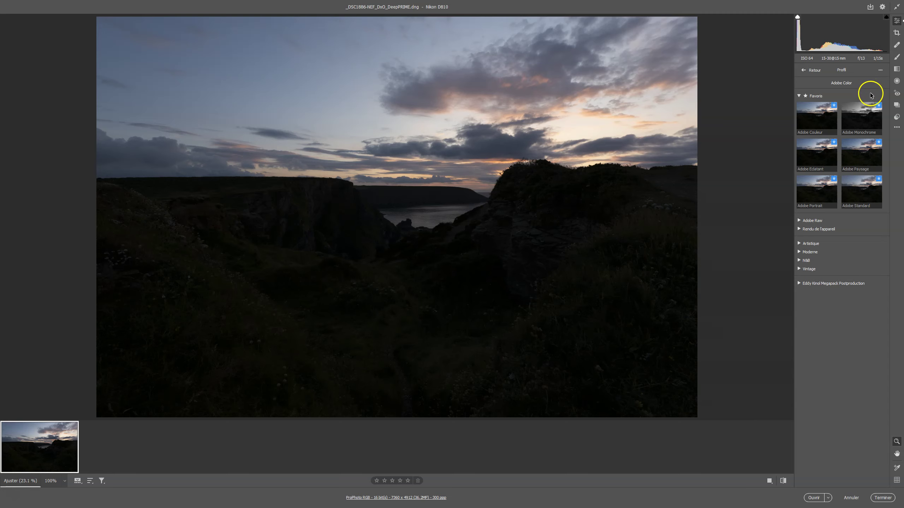
{"action": "left_click", "coordinate": [797, 229]}
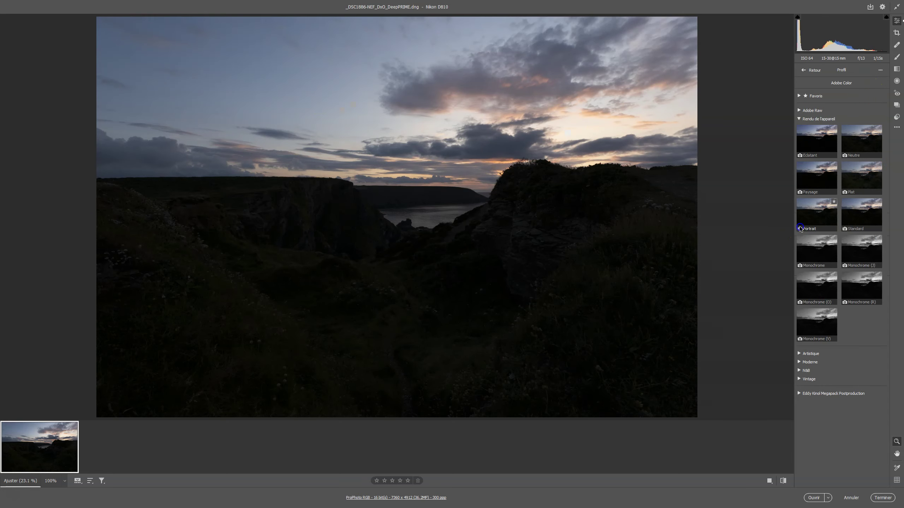
{"action": "left_click", "coordinate": [864, 183]}
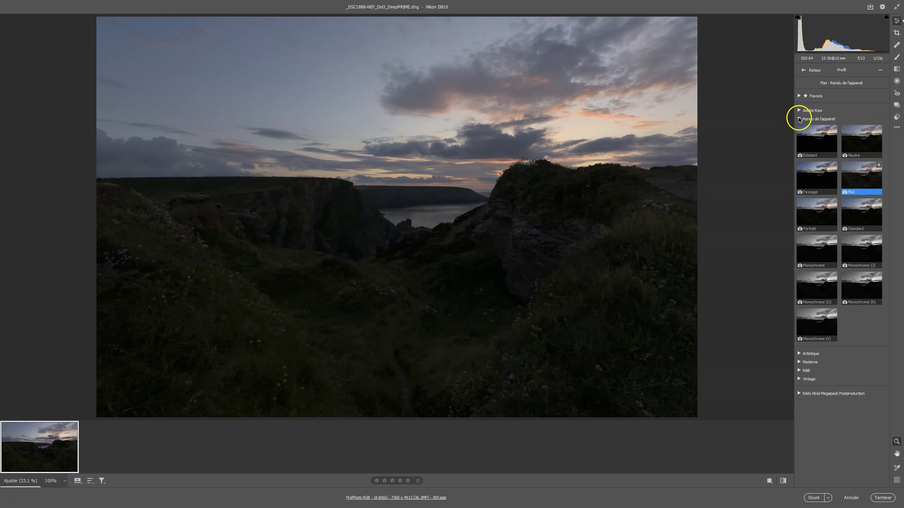
{"action": "left_click", "coordinate": [799, 119]}
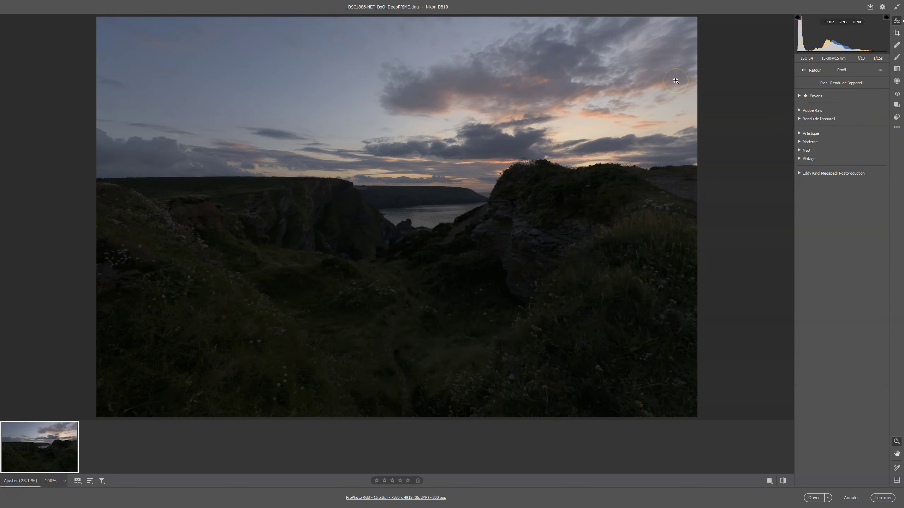
{"action": "left_click", "coordinate": [811, 70]}
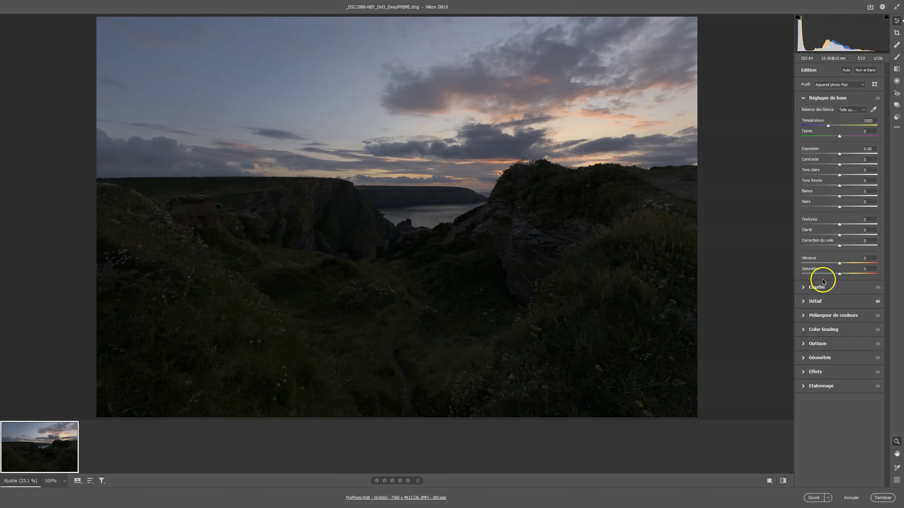
In the basic adjustments, set Tons foncés to +50, Tons clairs to -50 and Exposition to +0.40.
{"action": "left_click_drag", "start_coordinate": [839, 185], "coordinate": [857, 185]}
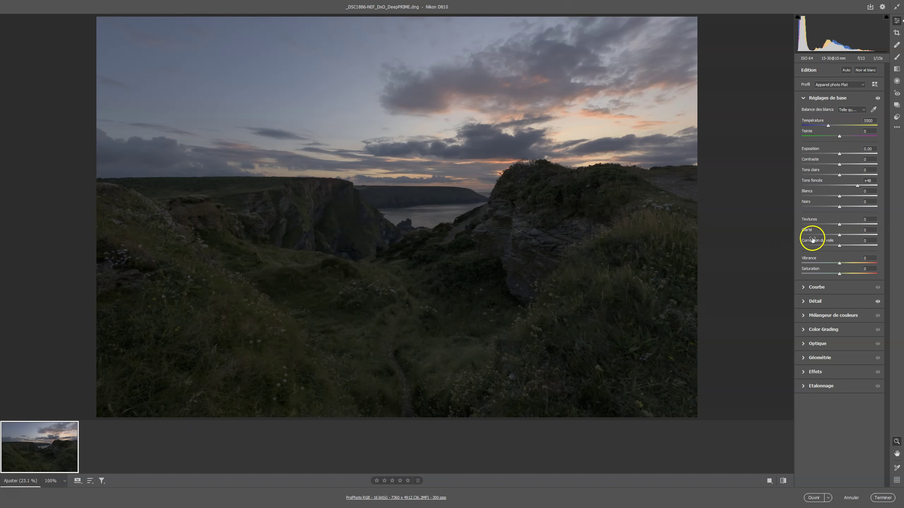
{"action": "left_click", "coordinate": [857, 185]}
{"action": "left_click_drag", "start_coordinate": [838, 177], "coordinate": [821, 176]}
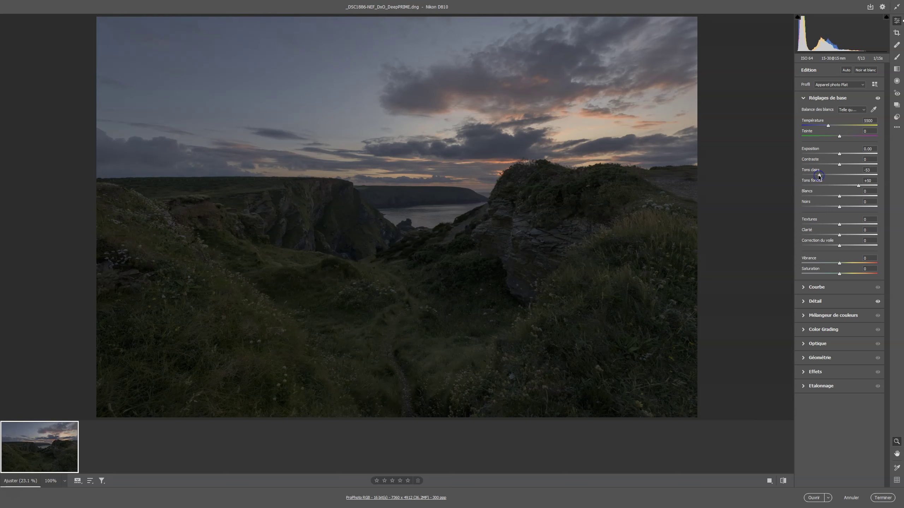
{"action": "left_click_drag", "start_coordinate": [819, 174], "coordinate": [819, 174]}
{"action": "left_click_drag", "start_coordinate": [840, 155], "coordinate": [843, 154]}
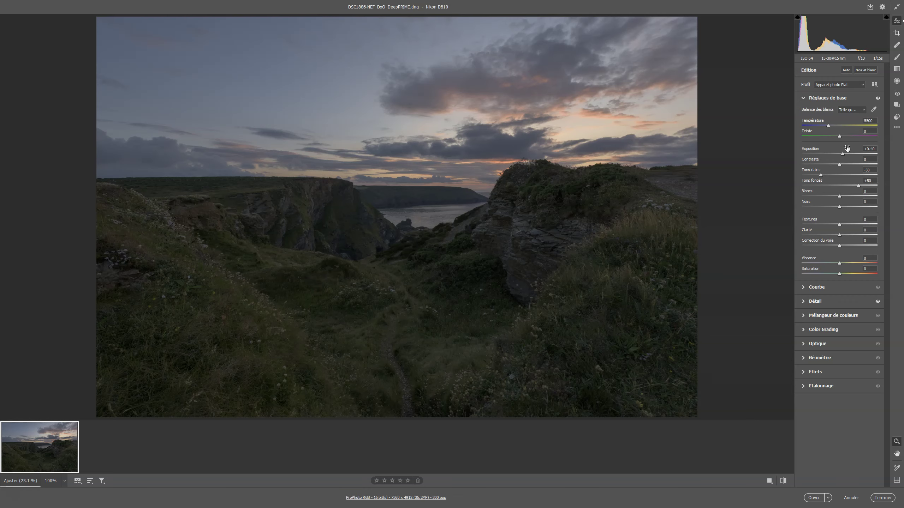
Open the developed raw photo in Photoshop and duplicate the background layer.
{"action": "left_click", "coordinate": [815, 498]}
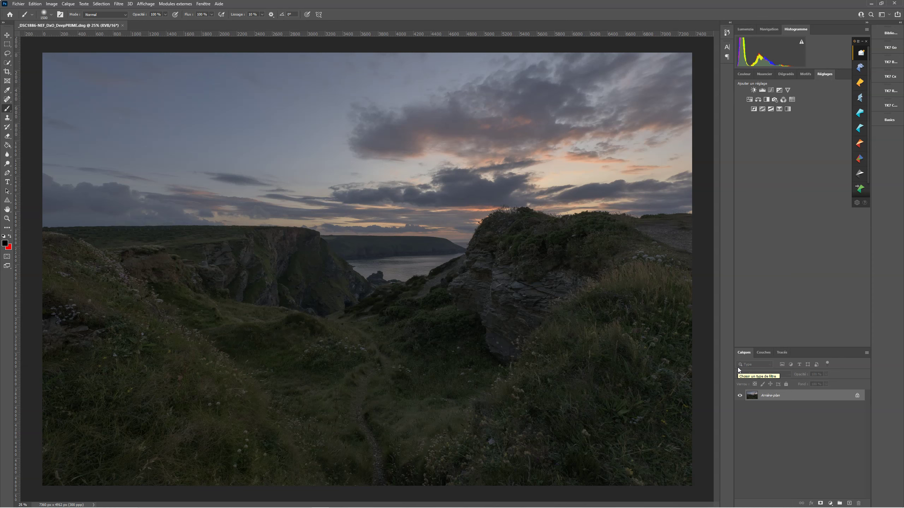
{"action": "key", "text": "ctrl+j"}
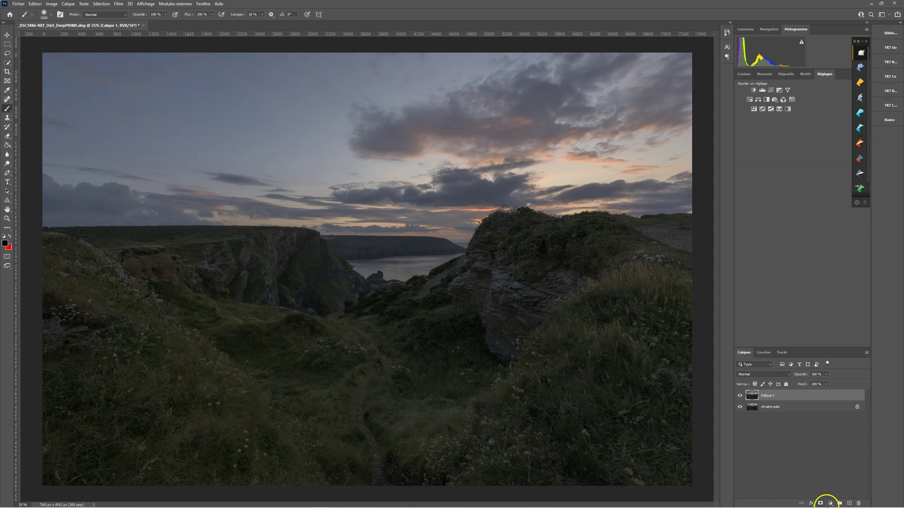
Add a Courbes adjustment layer above the duplicated layer and move its properties away from the centre of the photo.
{"action": "left_click", "coordinate": [830, 503]}
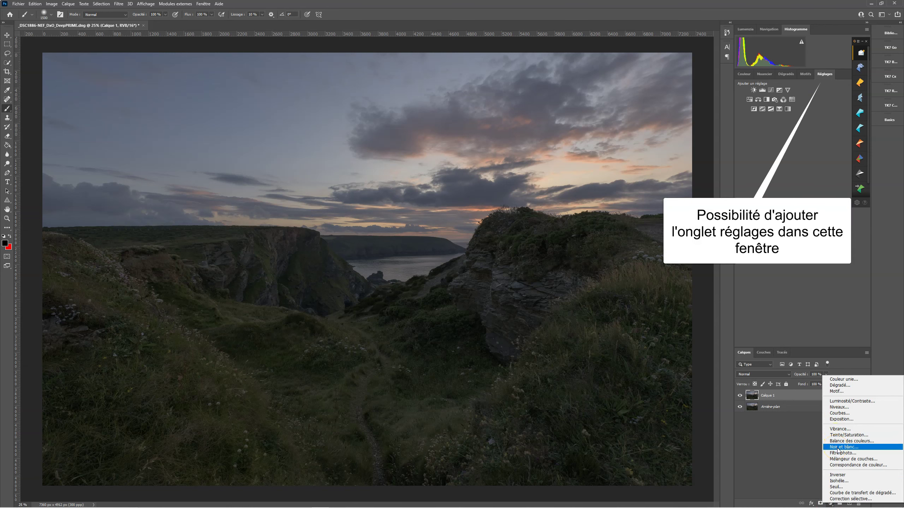
{"action": "left_click", "coordinate": [839, 413]}
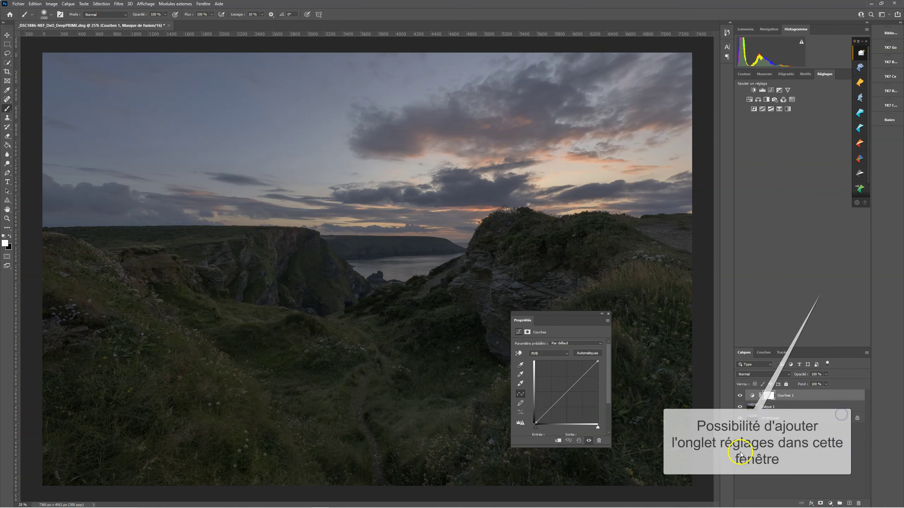
{"action": "left_click", "coordinate": [601, 314]}
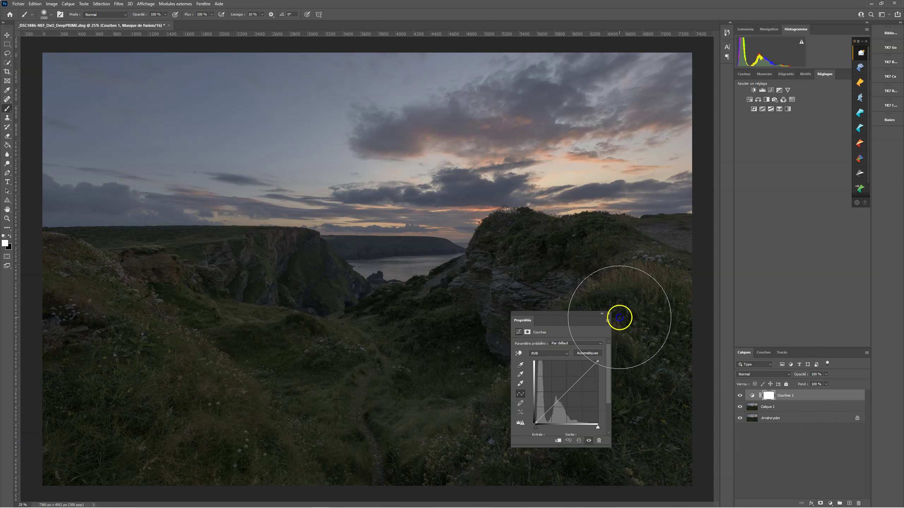
{"action": "left_click_drag", "start_coordinate": [575, 315], "coordinate": [648, 343]}
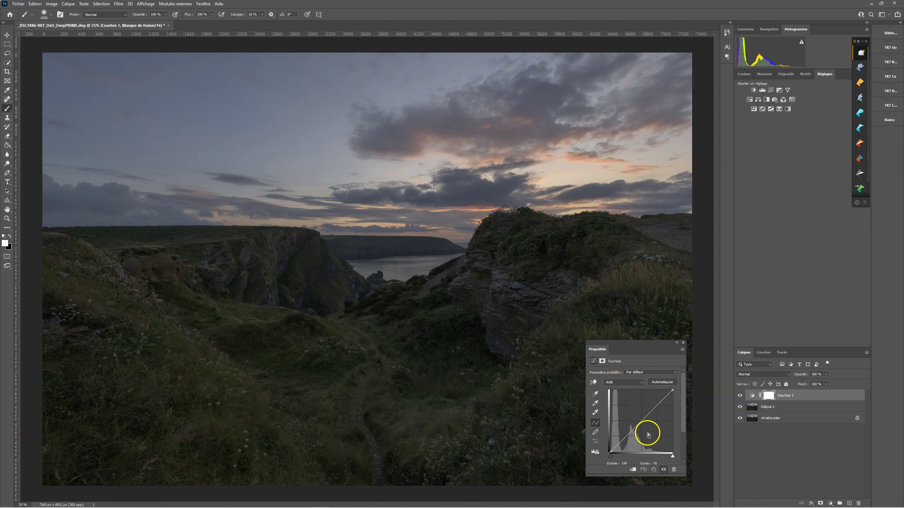
Look through the curve's Rouge, Vert and Bleu channels and return to the RVB channel.
{"action": "left_click", "coordinate": [626, 383]}
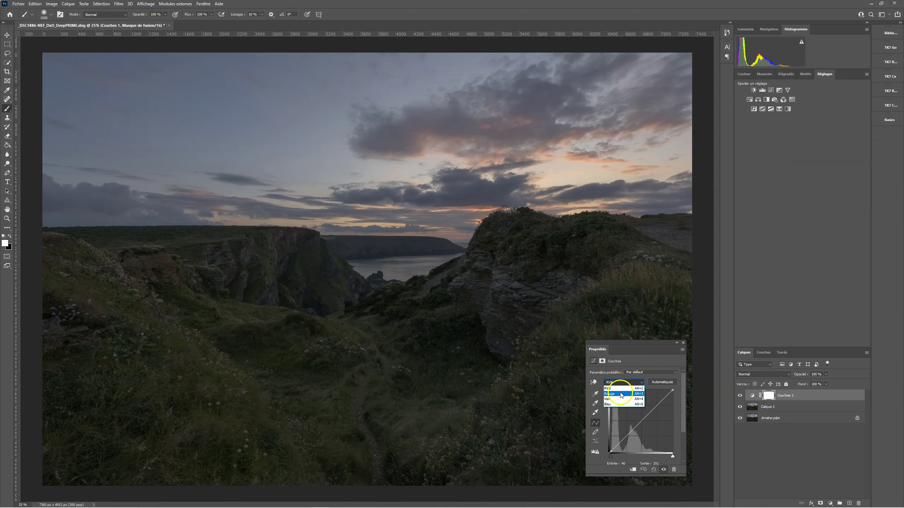
{"action": "left_click", "coordinate": [620, 393]}
{"action": "left_click", "coordinate": [620, 384]}
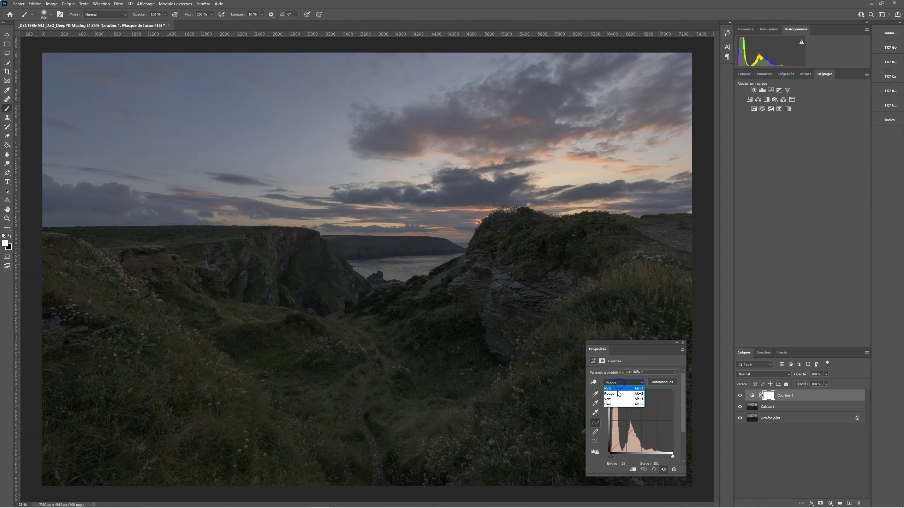
{"action": "left_click", "coordinate": [616, 399]}
{"action": "left_click", "coordinate": [618, 383]}
{"action": "left_click", "coordinate": [616, 405]}
{"action": "left_click", "coordinate": [617, 383]}
{"action": "left_click", "coordinate": [617, 388]}
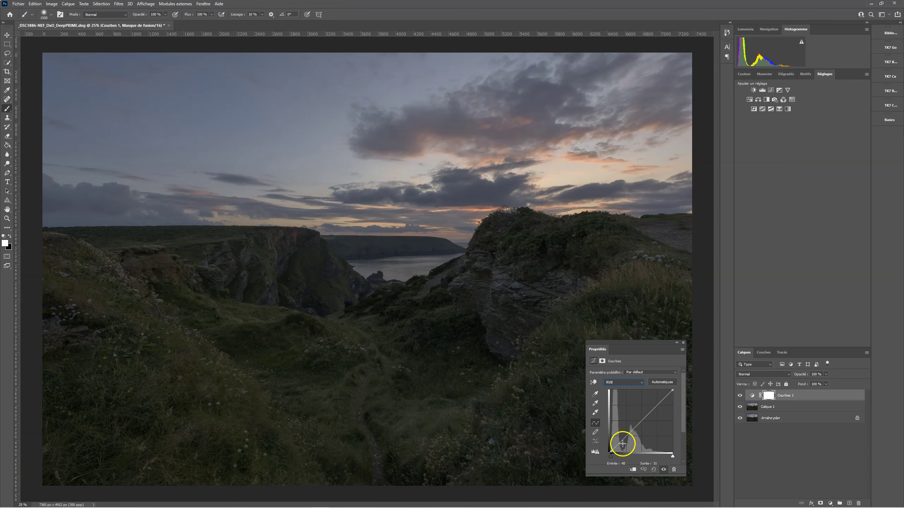
Raise the RVB curve with a single point in the darker tones to brighten the whole photo.
{"action": "left_click_drag", "start_coordinate": [628, 435], "coordinate": [625, 434]}
{"action": "left_click", "coordinate": [628, 459]}
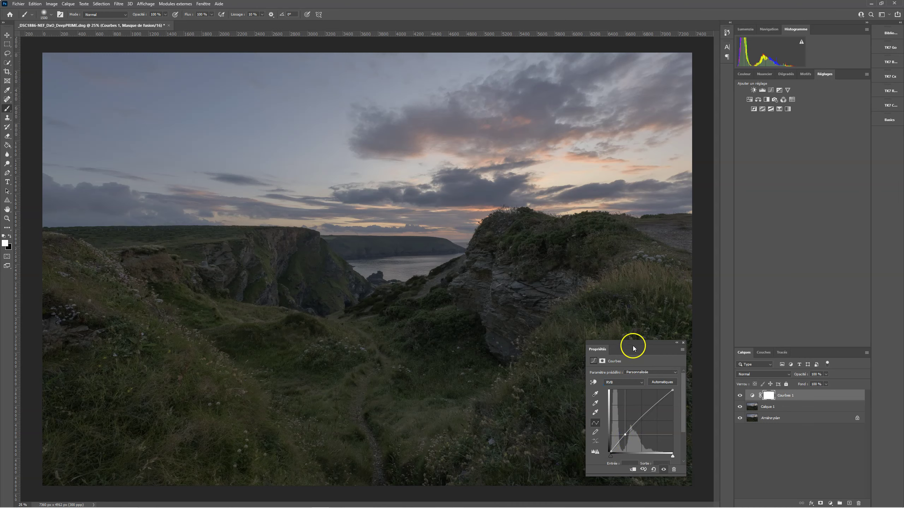
{"action": "left_click_drag", "start_coordinate": [631, 343], "coordinate": [664, 374]}
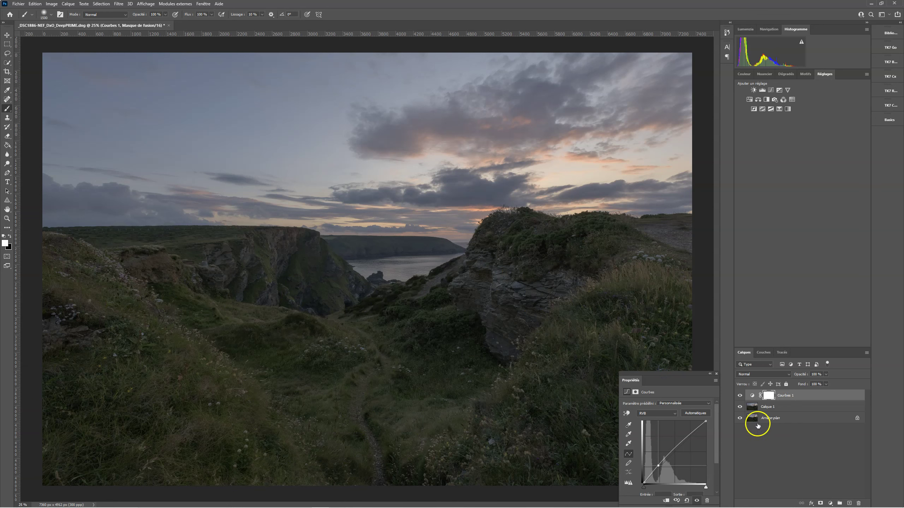
Toggle the Courbes 1 layer's visibility to compare the sky, rocks and grass with and without the brightening.
{"action": "left_click", "coordinate": [739, 395]}
{"action": "left_click", "coordinate": [739, 395]}
{"action": "left_click", "coordinate": [739, 396]}
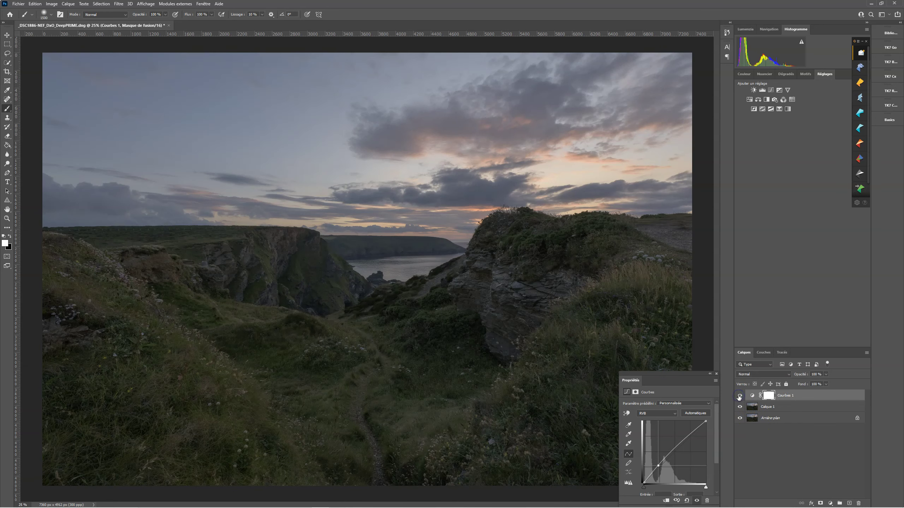
{"action": "left_click", "coordinate": [739, 395]}
{"action": "left_click", "coordinate": [738, 396]}
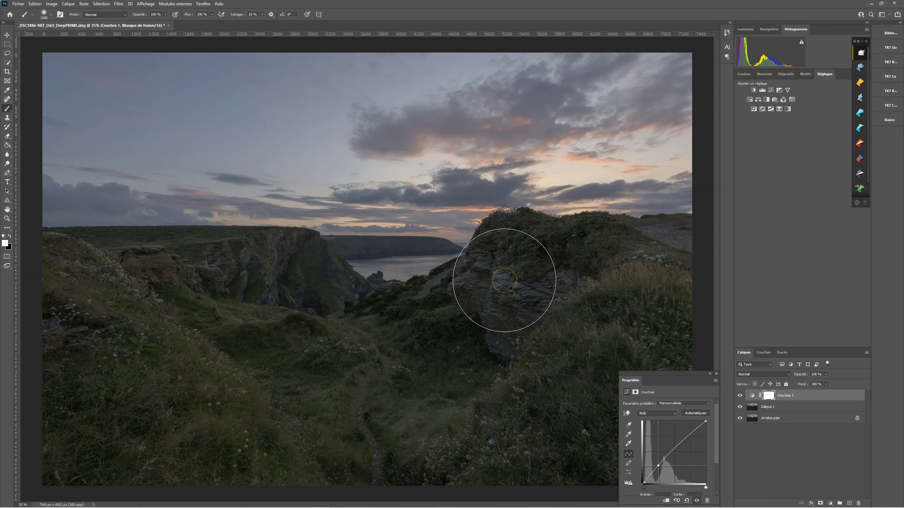
{"action": "left_click", "coordinate": [426, 211]}
{"action": "left_click", "coordinate": [568, 248]}
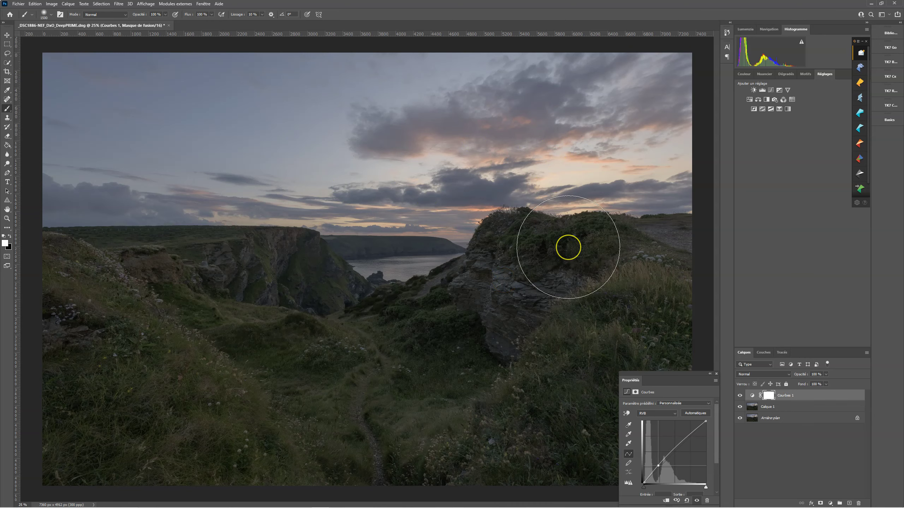
{"action": "left_click", "coordinate": [408, 414]}
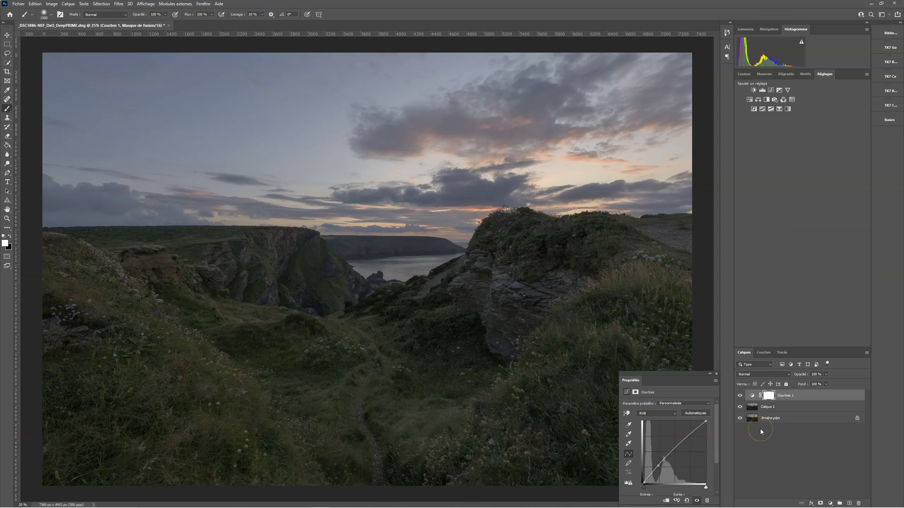
Invert the Courbes 1 layer mask to black to hide the brightening.
{"action": "key", "text": "ctrl+i"}
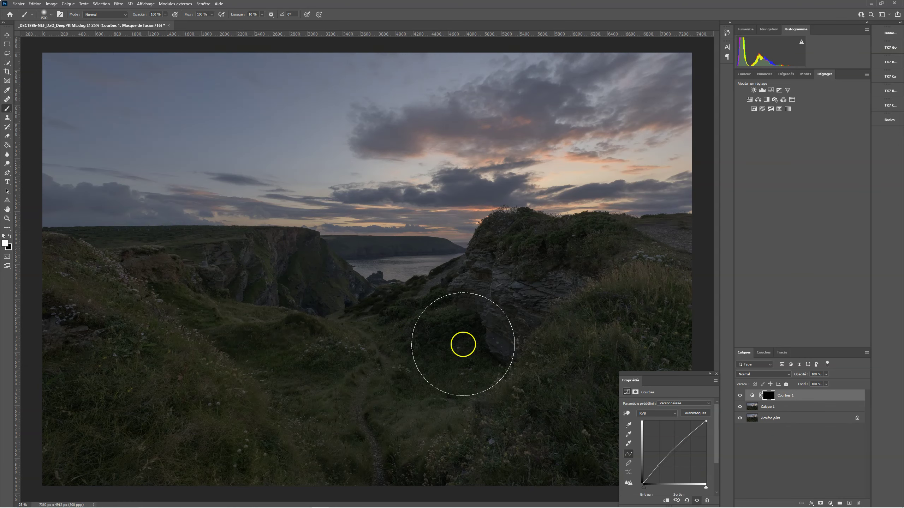
{"action": "left_click", "coordinate": [349, 371]}
{"action": "left_click", "coordinate": [152, 199]}
Set the white brush to a size of about 900 px with 30 % opacity.
{"action": "key", "text": "["}
{"action": "key", "text": "["}
{"action": "key", "text": "["}
{"action": "key", "text": "["}
{"action": "key", "text": "["}
{"action": "key", "text": "["}
{"action": "key", "text": "["}
{"action": "key", "text": "["}
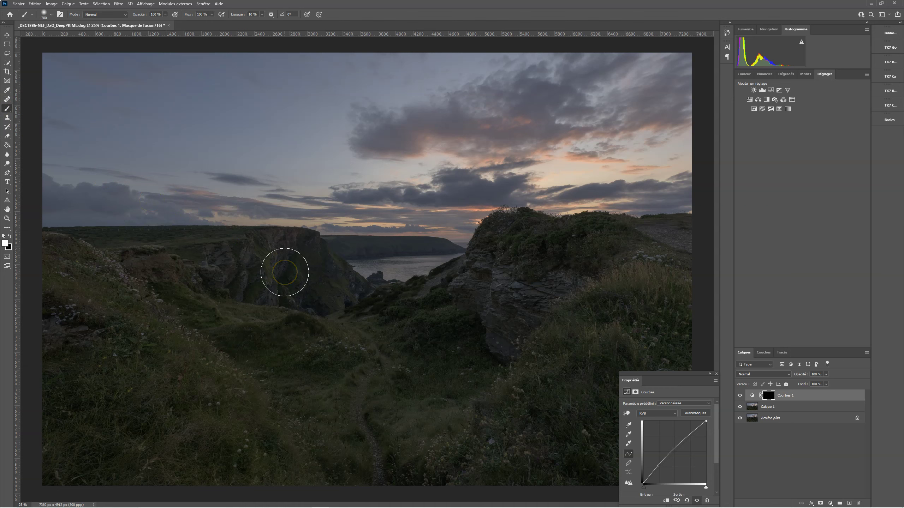
{"action": "key", "text": "bracketright"}
{"action": "key", "text": "bracketright"}
{"action": "key", "text": "bracketright"}
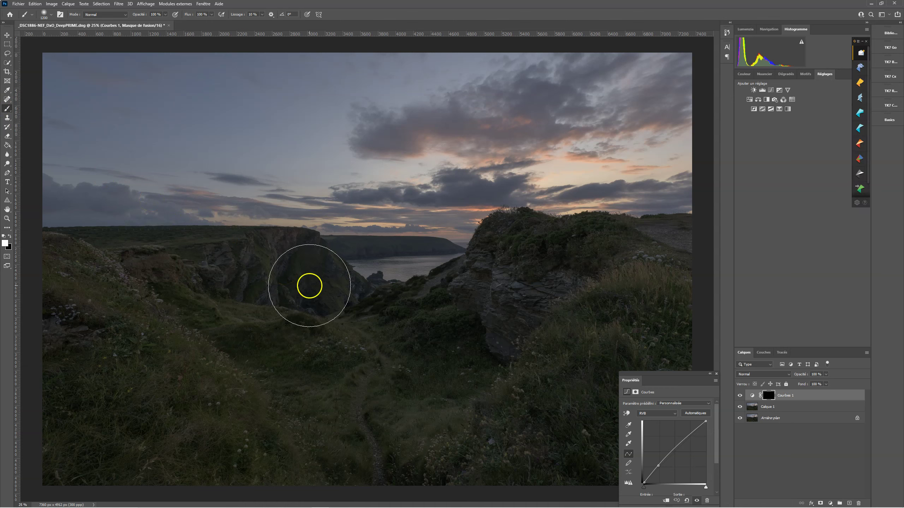
{"action": "key", "text": "bracketleft"}
{"action": "key", "text": "bracketleft"}
{"action": "key", "text": "bracketleft"}
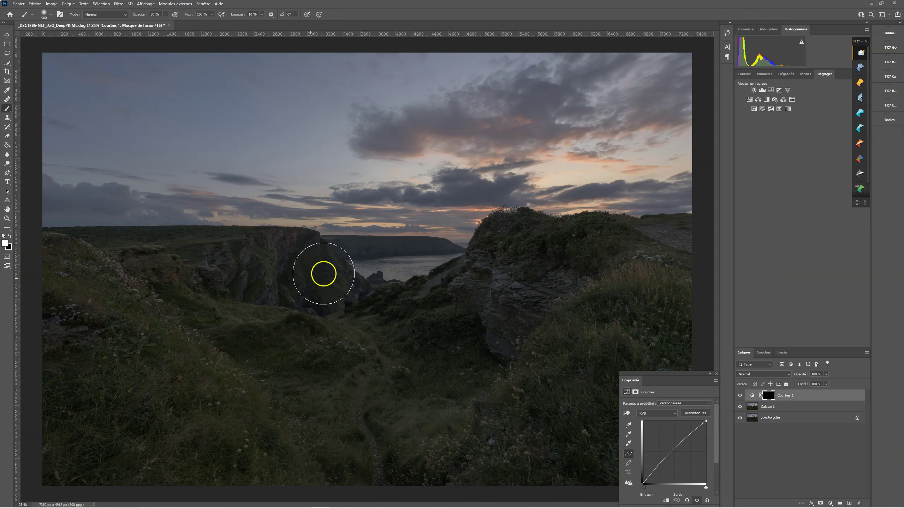
Paint white on the Courbes 1 mask over the foreground grass, cliffs and rocks to brighten them selectively.
{"action": "left_click", "coordinate": [178, 408]}
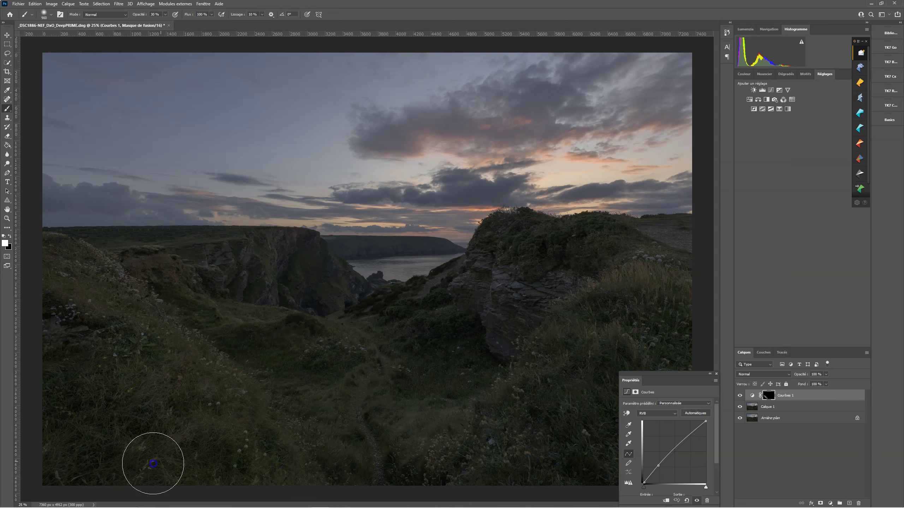
{"action": "left_click_drag", "start_coordinate": [662, 374], "coordinate": [626, 76]}
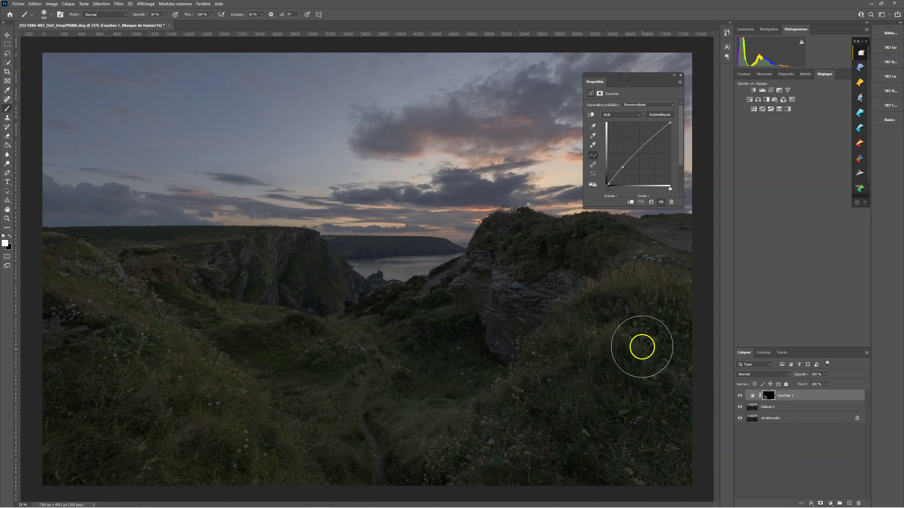
{"action": "mouse_move", "coordinate": [648, 308]}
{"action": "left_mouse_down"}
{"action": "mouse_move", "coordinate": [538, 374]}
{"action": "mouse_move", "coordinate": [491, 476]}
{"action": "left_mouse_up"}
{"action": "left_click_drag", "start_coordinate": [636, 357], "coordinate": [574, 451]}
{"action": "mouse_move", "coordinate": [520, 484]}
{"action": "left_mouse_down"}
{"action": "mouse_move", "coordinate": [468, 477]}
{"action": "mouse_move", "coordinate": [482, 393]}
{"action": "mouse_move", "coordinate": [386, 349]}
{"action": "mouse_move", "coordinate": [409, 346]}
{"action": "mouse_move", "coordinate": [313, 370]}
{"action": "mouse_move", "coordinate": [295, 351]}
{"action": "mouse_move", "coordinate": [301, 267]}
{"action": "mouse_move", "coordinate": [269, 268]}
{"action": "left_mouse_up"}
{"action": "mouse_move", "coordinate": [161, 307]}
{"action": "left_mouse_down"}
{"action": "mouse_move", "coordinate": [412, 329]}
{"action": "mouse_move", "coordinate": [620, 271]}
{"action": "left_mouse_up"}
{"action": "mouse_move", "coordinate": [498, 313]}
{"action": "left_mouse_down"}
{"action": "mouse_move", "coordinate": [525, 298]}
{"action": "mouse_move", "coordinate": [478, 343]}
{"action": "mouse_move", "coordinate": [494, 343]}
{"action": "mouse_move", "coordinate": [537, 311]}
{"action": "mouse_move", "coordinate": [482, 305]}
{"action": "mouse_move", "coordinate": [426, 446]}
{"action": "mouse_move", "coordinate": [145, 358]}
{"action": "mouse_move", "coordinate": [158, 439]}
{"action": "mouse_move", "coordinate": [212, 480]}
{"action": "mouse_move", "coordinate": [217, 337]}
{"action": "mouse_move", "coordinate": [280, 345]}
{"action": "mouse_move", "coordinate": [299, 417]}
{"action": "mouse_move", "coordinate": [406, 377]}
{"action": "mouse_move", "coordinate": [446, 383]}
{"action": "mouse_move", "coordinate": [168, 292]}
{"action": "mouse_move", "coordinate": [311, 258]}
{"action": "mouse_move", "coordinate": [224, 285]}
{"action": "mouse_move", "coordinate": [73, 290]}
{"action": "mouse_move", "coordinate": [531, 296]}
{"action": "left_mouse_up"}
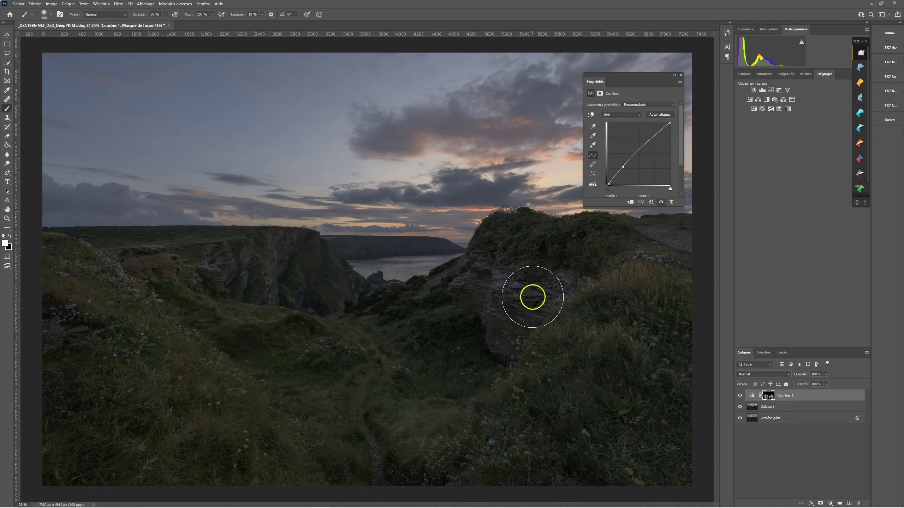
Toggle the Courbes 1 layer's visibility to compare the photo before and after the masked brightening.
{"action": "left_click", "coordinate": [740, 396]}
{"action": "left_click", "coordinate": [740, 396]}
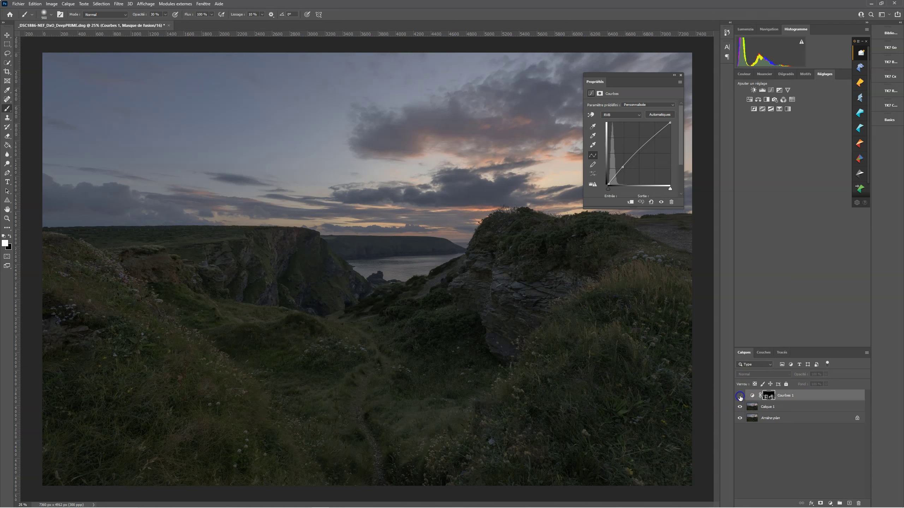
{"action": "left_click", "coordinate": [792, 439]}
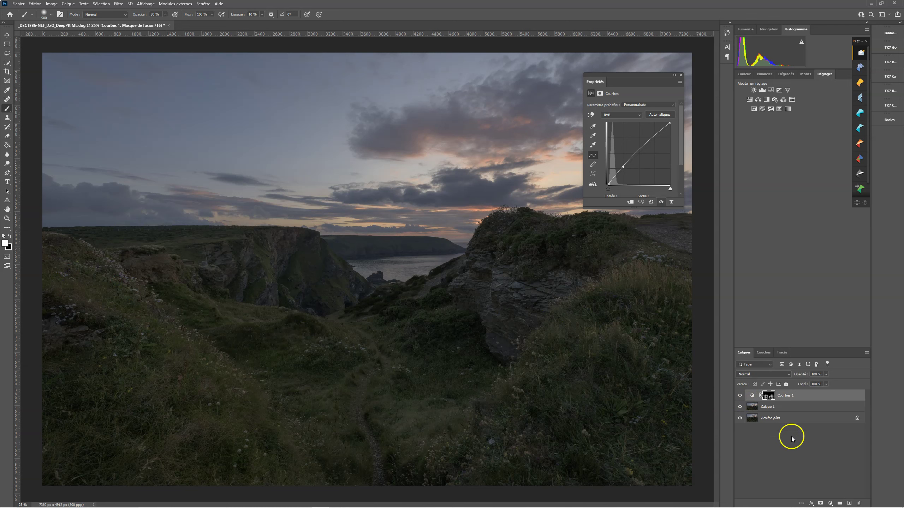
Add a second Curves adjustment layer above Courbes 1 and pull its lower-tone point slightly down to darken the photo.
{"action": "left_click", "coordinate": [829, 502]}
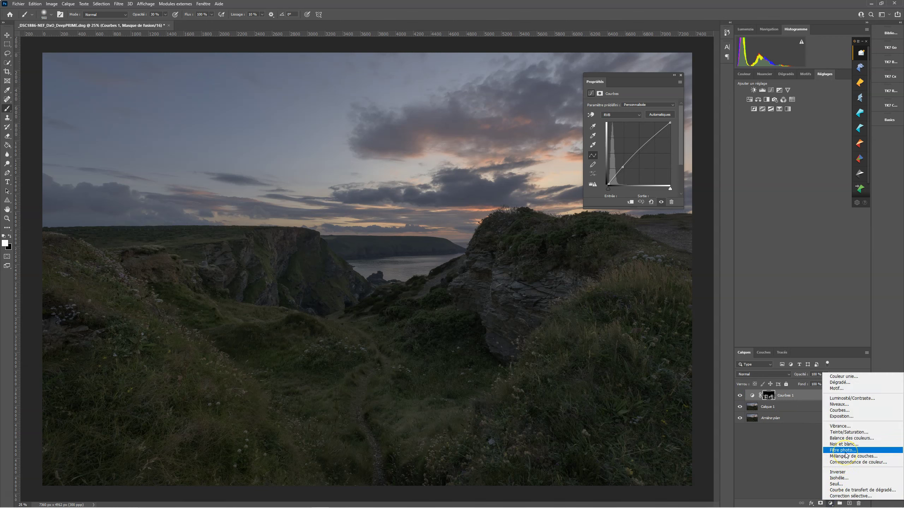
{"action": "left_click", "coordinate": [842, 405]}
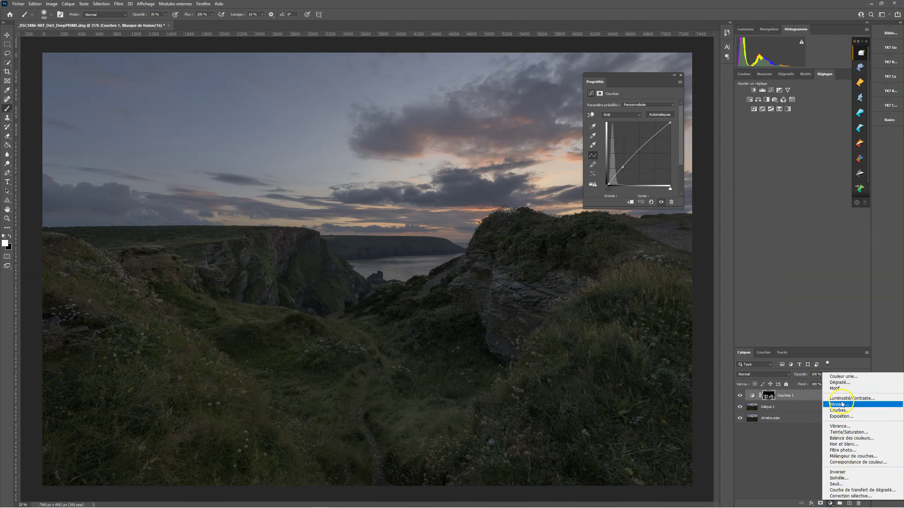
{"action": "left_click", "coordinate": [841, 410]}
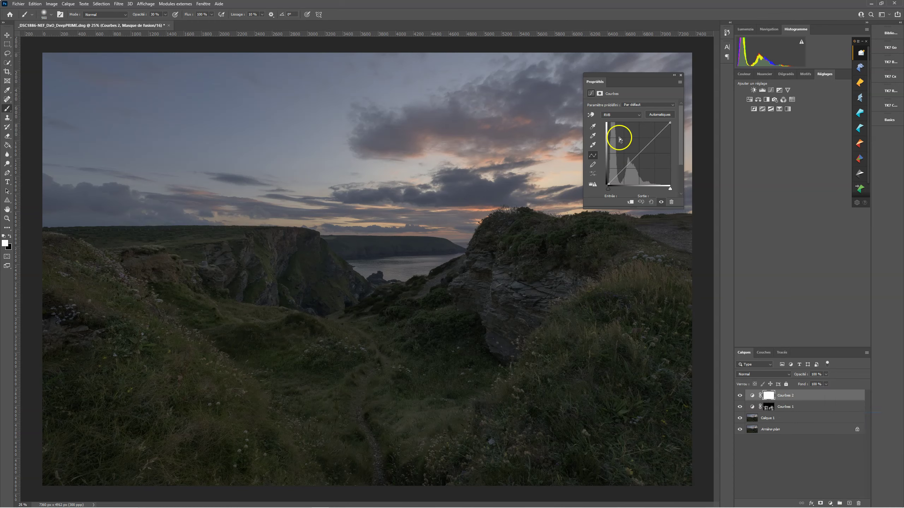
{"action": "left_click", "coordinate": [623, 168]}
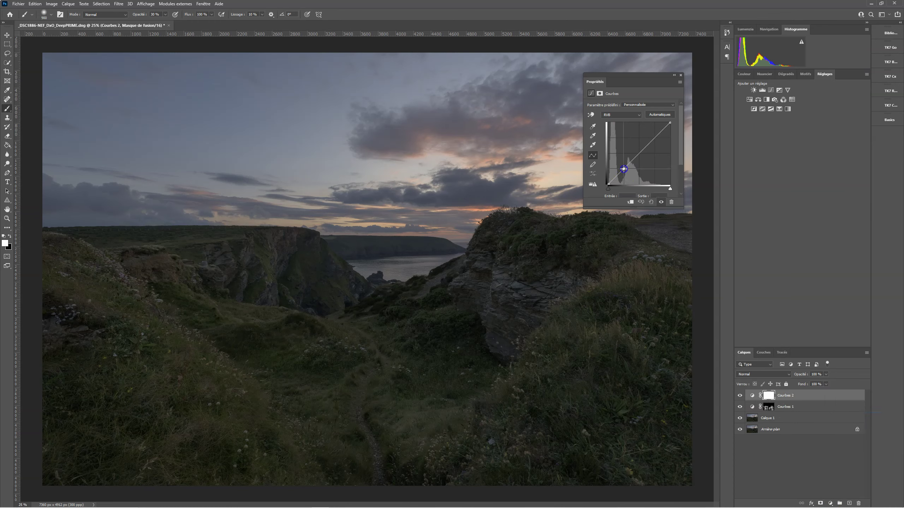
{"action": "left_click_drag", "start_coordinate": [623, 170], "coordinate": [625, 172]}
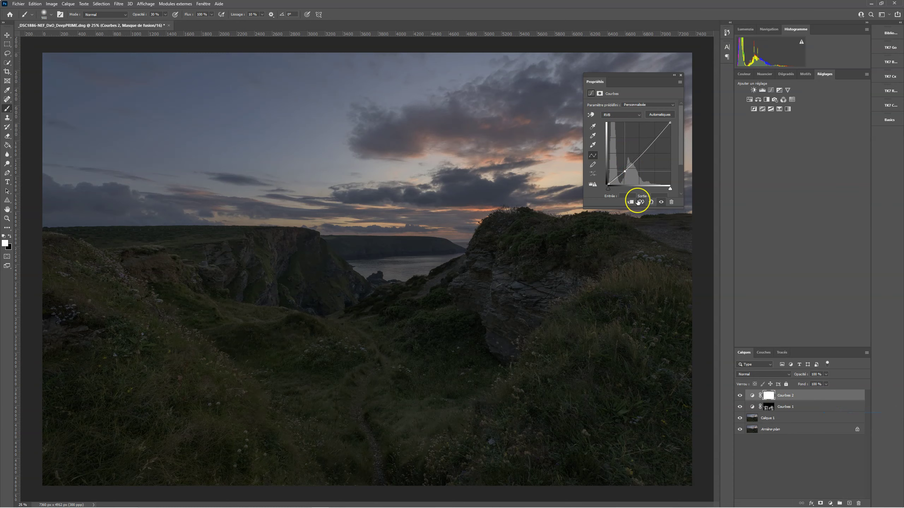
Invert the Courbes 2 layer mask to black and reduce the brush size to 400 px.
{"action": "key", "text": "ctrl+i"}
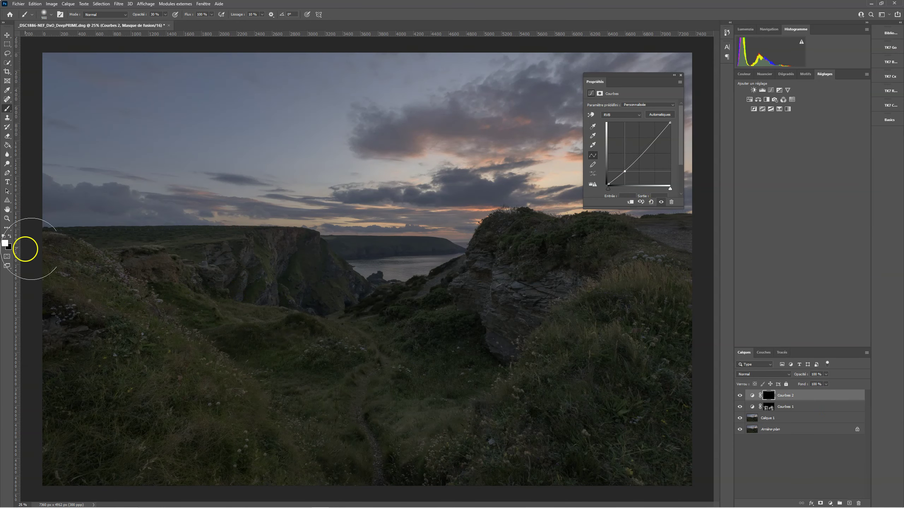
{"action": "key", "text": "bracketleft"}
{"action": "key", "text": "bracketleft"}
{"action": "key", "text": "bracketleft"}
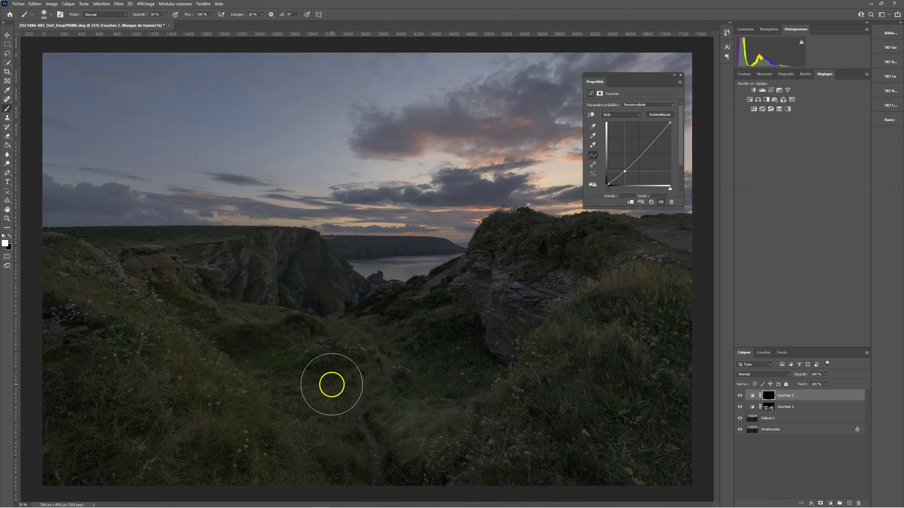
{"action": "key", "text": "bracketright"}
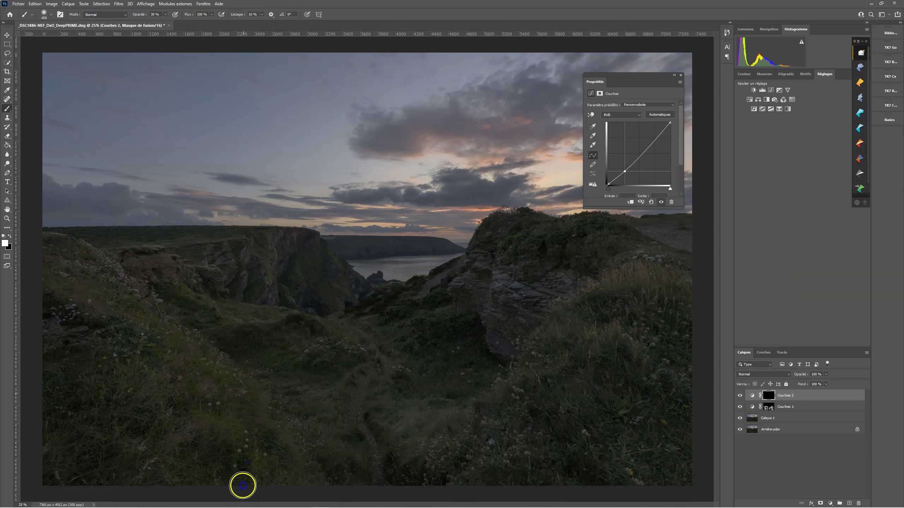
Paint white on the Courbes 2 mask over the shadowed foreground grass and rocks to darken them, comparing with the layer hidden.
{"action": "left_click", "coordinate": [739, 396]}
{"action": "left_click", "coordinate": [739, 396]}
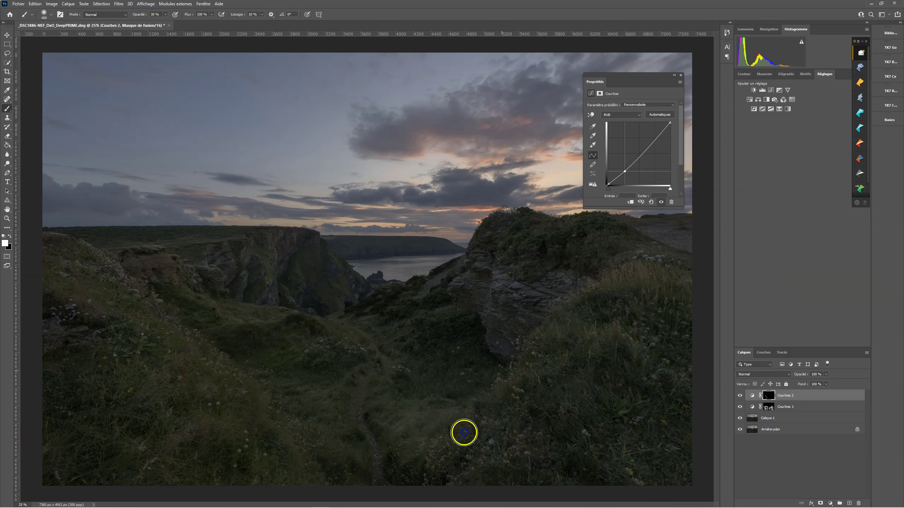
{"action": "left_click", "coordinate": [557, 298]}
{"action": "left_click_drag", "start_coordinate": [557, 298], "coordinate": [639, 256]}
{"action": "left_click_drag", "start_coordinate": [440, 300], "coordinate": [440, 299]}
{"action": "mouse_move", "coordinate": [505, 360]}
{"action": "left_mouse_down"}
{"action": "mouse_move", "coordinate": [505, 368]}
{"action": "mouse_move", "coordinate": [488, 365]}
{"action": "left_mouse_up"}
{"action": "left_click", "coordinate": [383, 321]}
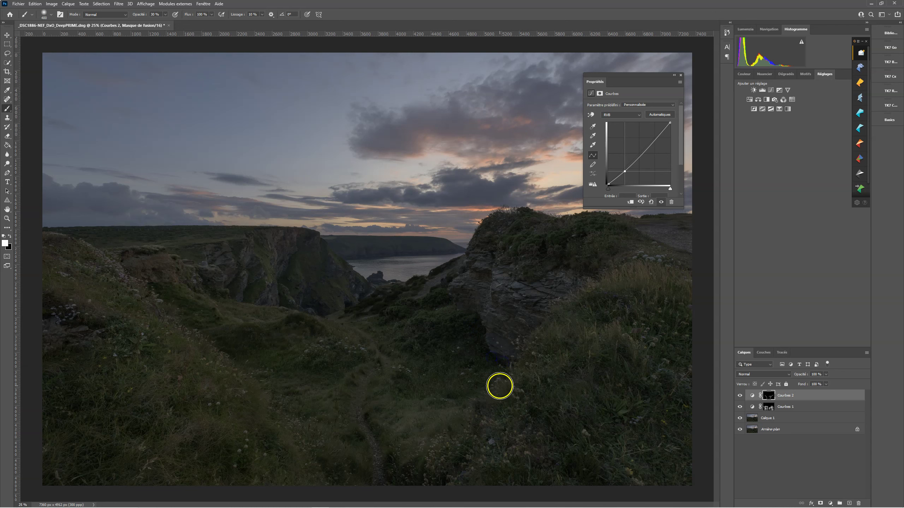
Reduce the brush to 200 px and paint finer shadows on the Courbes 2 mask over the grassy mounds near the path.
{"action": "key", "text": "bracketright"}
{"action": "key", "text": "bracketleft"}
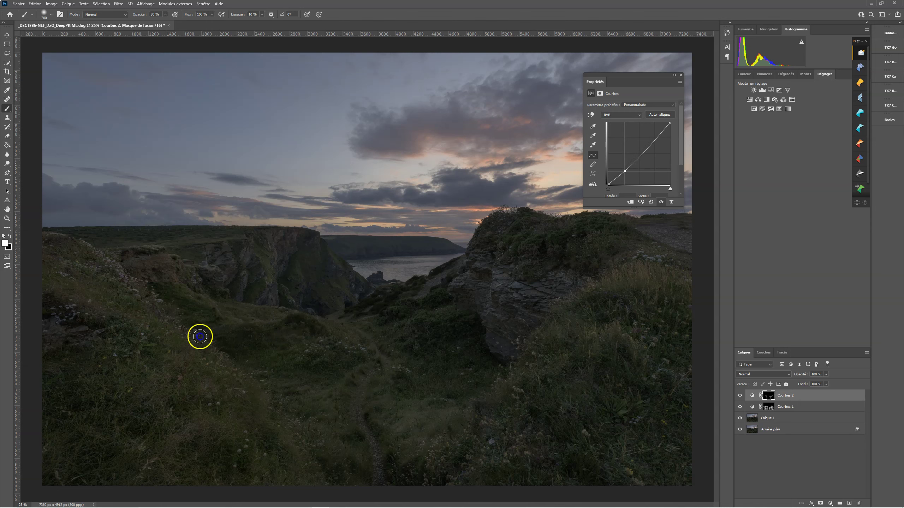
{"action": "left_click_drag", "start_coordinate": [312, 340], "coordinate": [323, 338]}
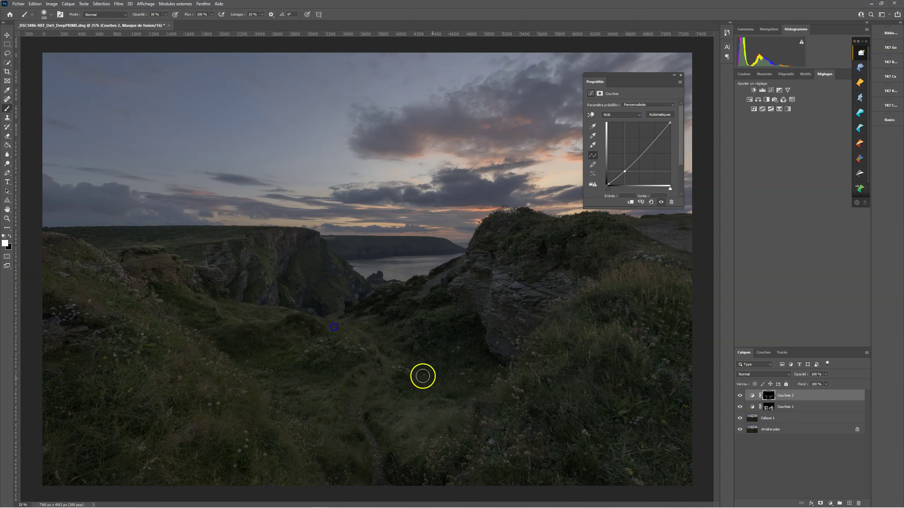
{"action": "left_click", "coordinate": [740, 395]}
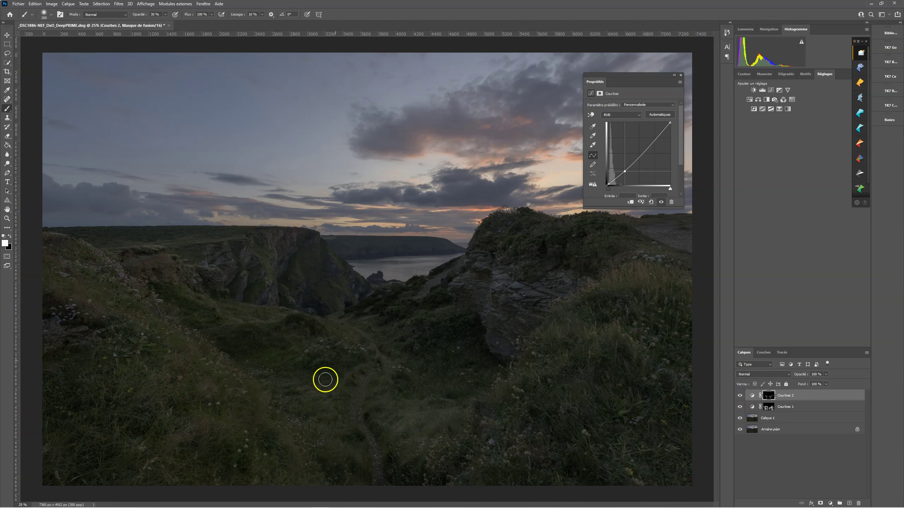
{"action": "left_click_drag", "start_coordinate": [307, 346], "coordinate": [305, 351]}
{"action": "left_click", "coordinate": [741, 395]}
{"action": "left_click", "coordinate": [742, 30]}
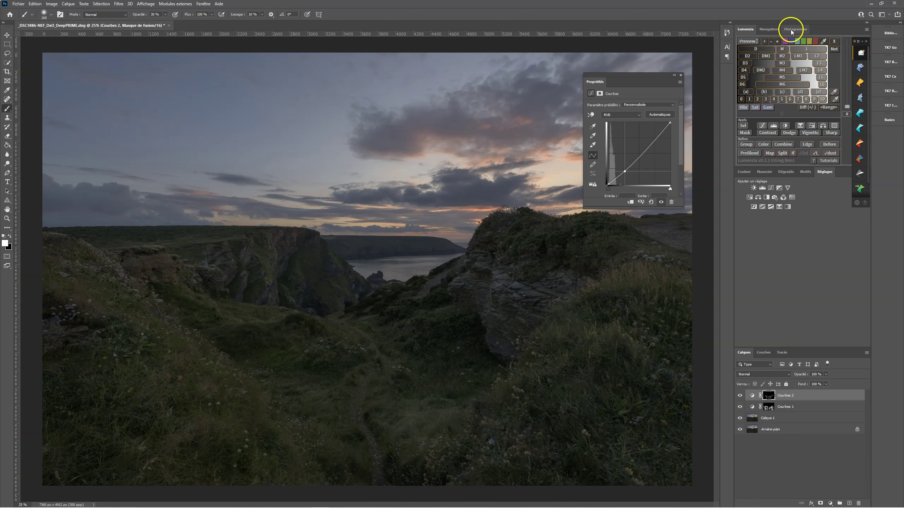
{"action": "left_click", "coordinate": [769, 30]}
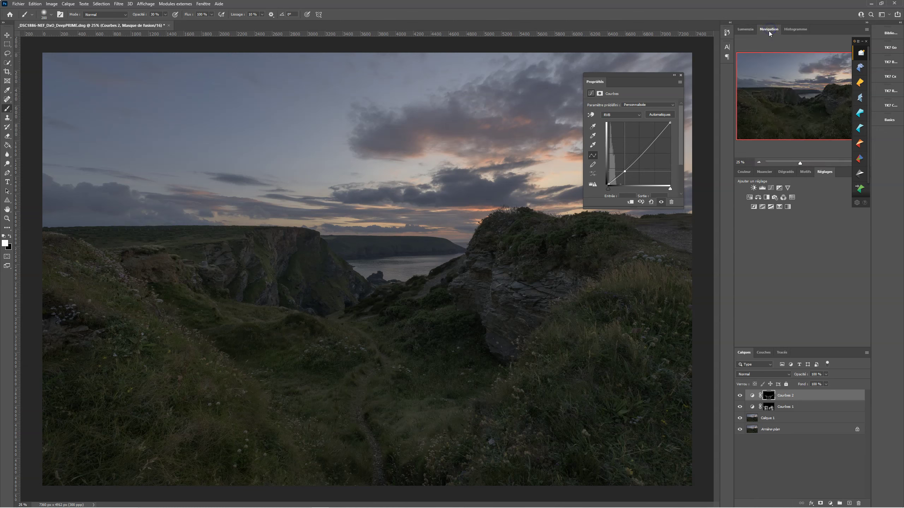
{"action": "left_click", "coordinate": [798, 31]}
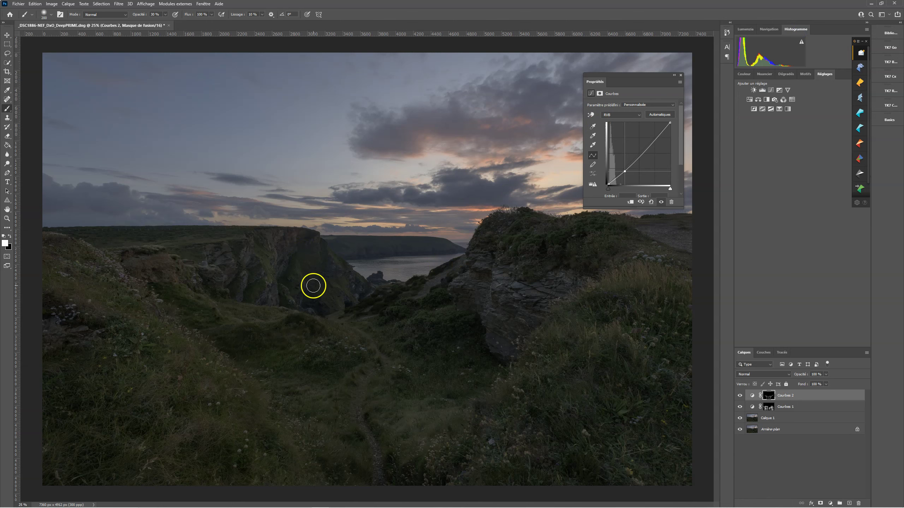
Paint white over the distant cliff on the Courbes 2 mask to darken it and on the Courbes 1 mask to brighten it.
{"action": "left_click", "coordinate": [253, 259]}
{"action": "left_click", "coordinate": [740, 396]}
{"action": "left_click", "coordinate": [769, 407]}
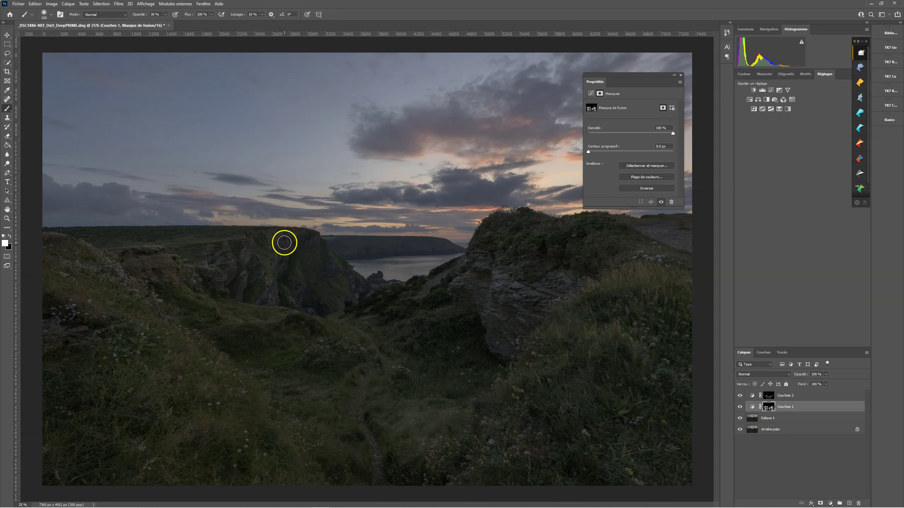
{"action": "left_click", "coordinate": [293, 239]}
{"action": "mouse_move", "coordinate": [304, 275]}
{"action": "left_mouse_down"}
{"action": "mouse_move", "coordinate": [265, 282]}
{"action": "mouse_move", "coordinate": [249, 260]}
{"action": "left_mouse_up"}
{"action": "left_click", "coordinate": [738, 409]}
Paint white on the Courbes 1 mask over the large rock face and the cliff ledges to brighten their lit parts.
{"action": "left_click", "coordinate": [770, 395]}
{"action": "left_click", "coordinate": [770, 408]}
{"action": "left_click", "coordinate": [769, 395]}
{"action": "left_click", "coordinate": [770, 407]}
{"action": "left_click", "coordinate": [491, 260]}
{"action": "left_click", "coordinate": [495, 345]}
{"action": "left_click", "coordinate": [694, 248]}
{"action": "left_click", "coordinate": [148, 278]}
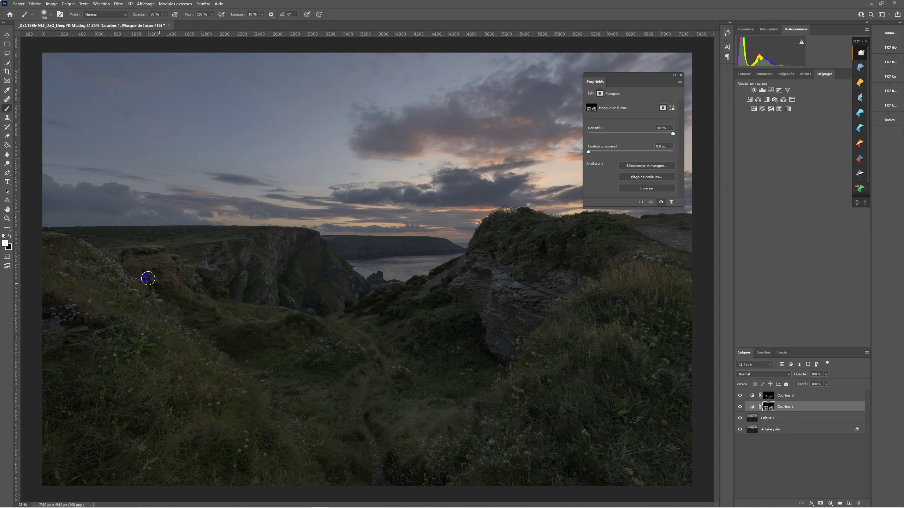
{"action": "left_click", "coordinate": [221, 261]}
{"action": "left_click", "coordinate": [223, 288]}
{"action": "left_click", "coordinate": [315, 244]}
Paint white on the Courbes 2 mask over the distant cliff's shadows and down along the path to deepen them.
{"action": "left_click", "coordinate": [769, 396]}
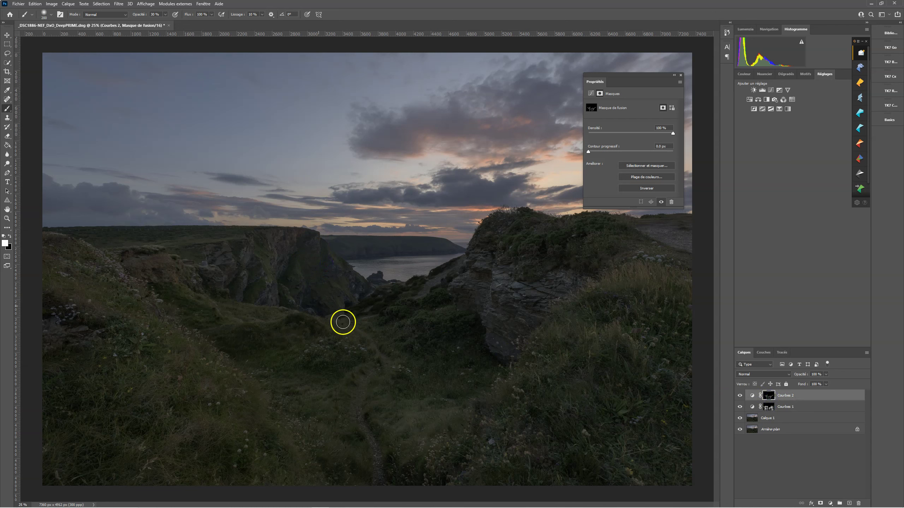
{"action": "left_click", "coordinate": [311, 292]}
{"action": "mouse_move", "coordinate": [309, 290]}
{"action": "left_mouse_down"}
{"action": "mouse_move", "coordinate": [339, 314]}
{"action": "mouse_move", "coordinate": [372, 374]}
{"action": "left_mouse_up"}
Toggle the visibility of the Courbes 1 and Courbes 2 layers to compare the photo before and after the masked adjustments.
{"action": "left_click", "coordinate": [740, 396]}
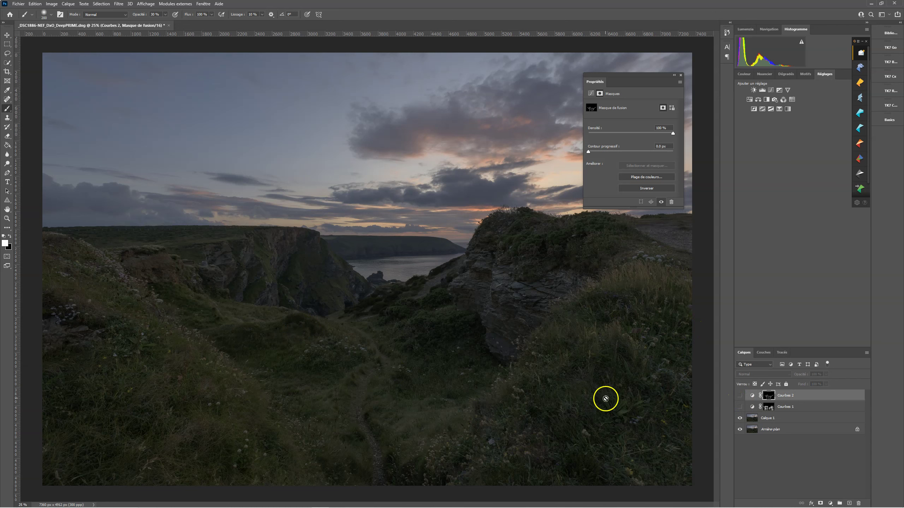
{"action": "left_click", "coordinate": [741, 407]}
{"action": "left_click", "coordinate": [739, 395]}
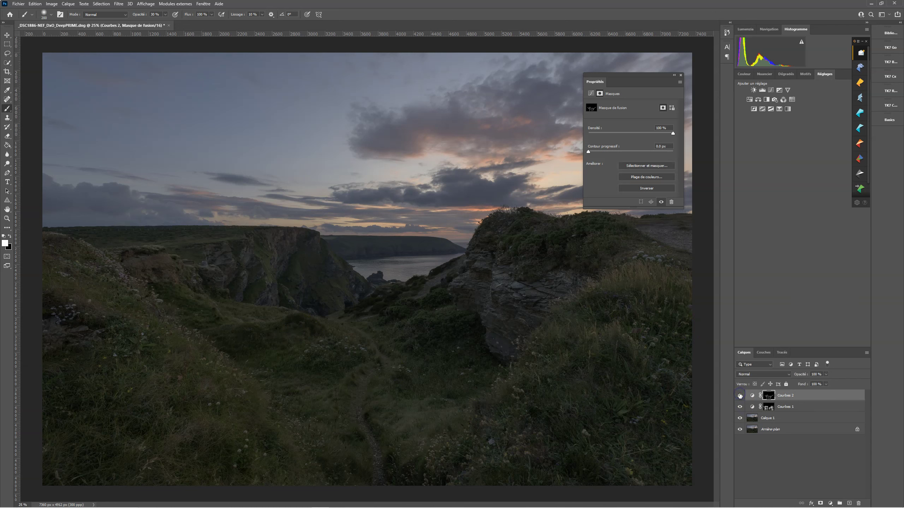
{"action": "left_click", "coordinate": [740, 395]}
{"action": "left_click", "coordinate": [740, 395]}
{"action": "left_click", "coordinate": [740, 395]}
{"action": "left_click", "coordinate": [740, 395]}
Add a third Curves adjustment layer and pull its highlight point down to darken the sky.
{"action": "left_click_drag", "start_coordinate": [625, 73], "coordinate": [638, 357]}
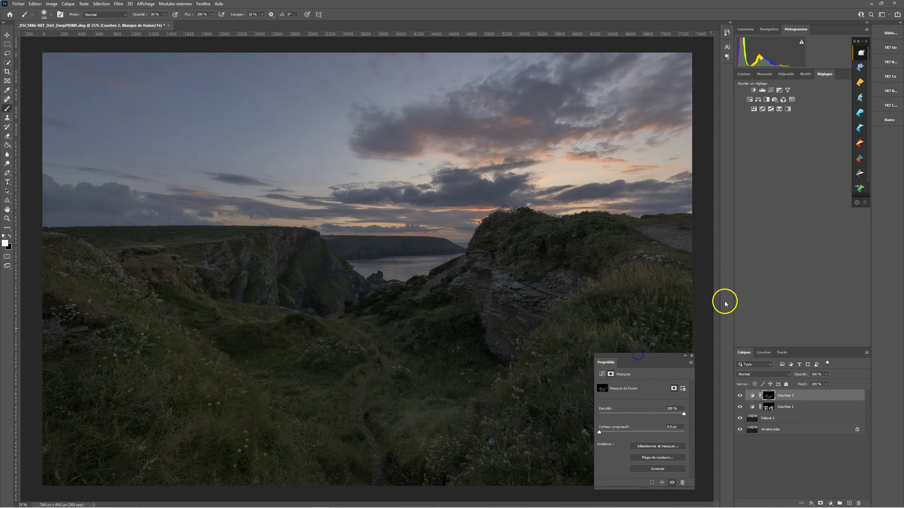
{"action": "left_click", "coordinate": [830, 503]}
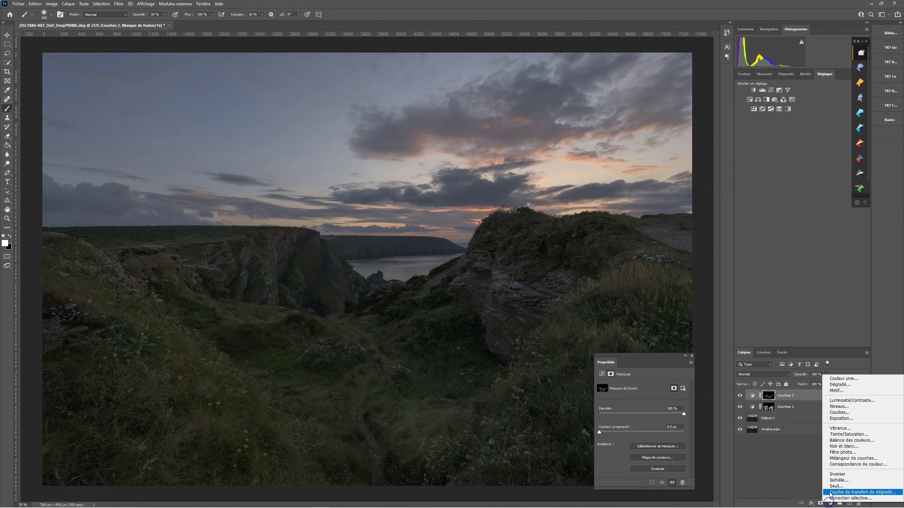
{"action": "left_click", "coordinate": [839, 412]}
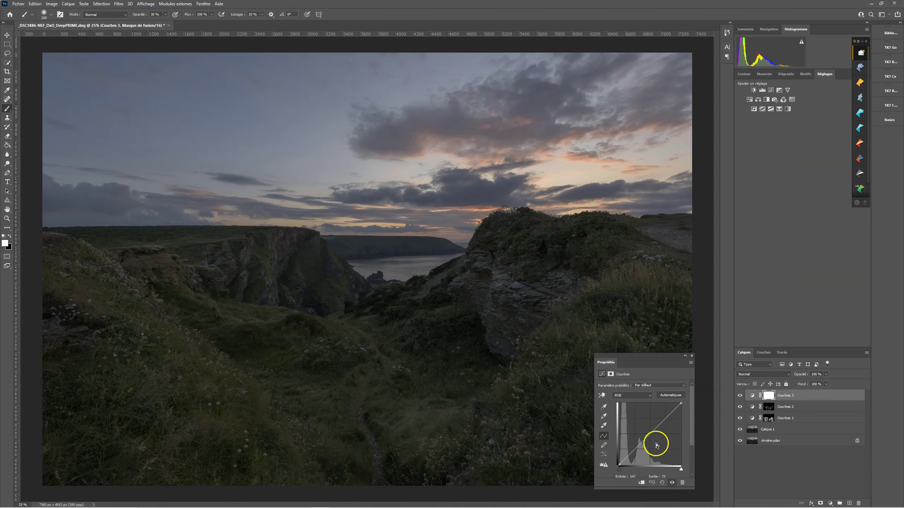
{"action": "left_click", "coordinate": [665, 419]}
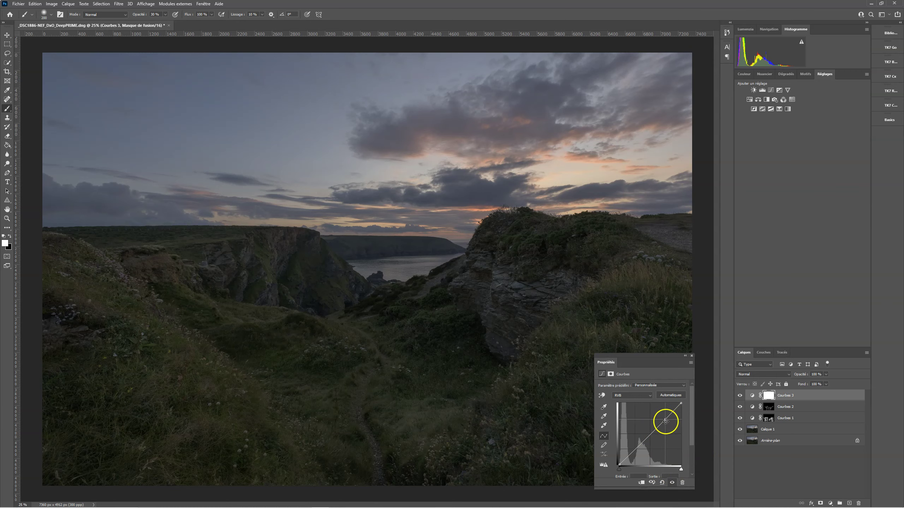
{"action": "left_click_drag", "start_coordinate": [665, 421], "coordinate": [668, 422]}
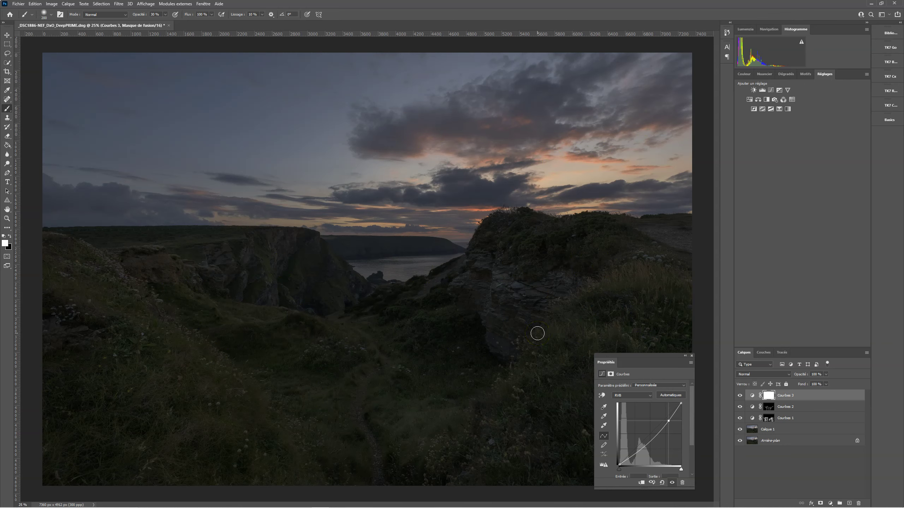
Invert the Courbes 3 layer mask to black and select the sky automatically.
{"action": "key", "text": "ctrl+i"}
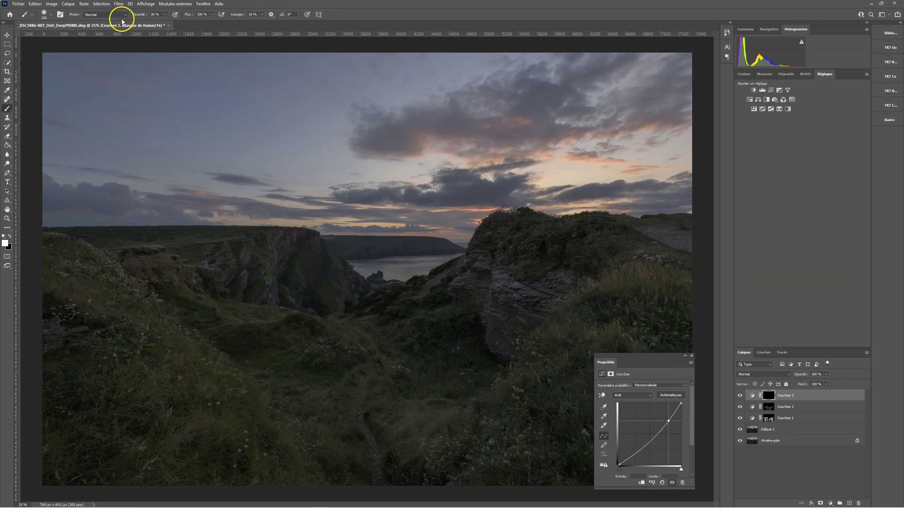
{"action": "left_click", "coordinate": [101, 5]}
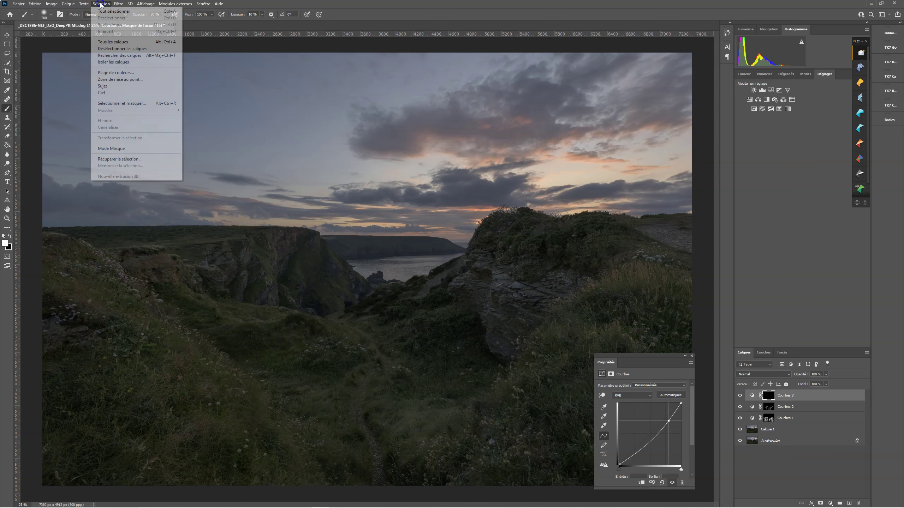
{"action": "left_click", "coordinate": [120, 93]}
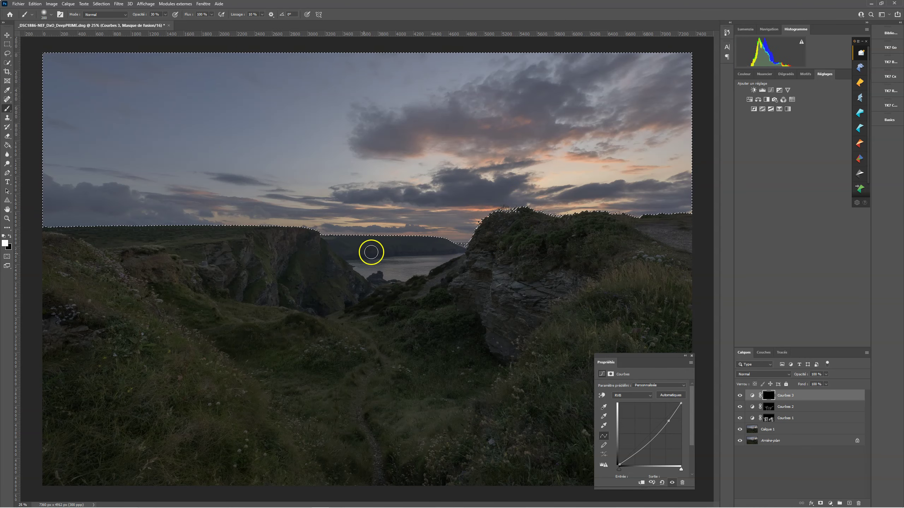
Correct the sky selection at the sea horizon between the headland and the rocky hill with the Quick Selection tool.
{"action": "key", "text": "z"}
{"action": "left_click_drag", "start_coordinate": [463, 230], "coordinate": [530, 232]}
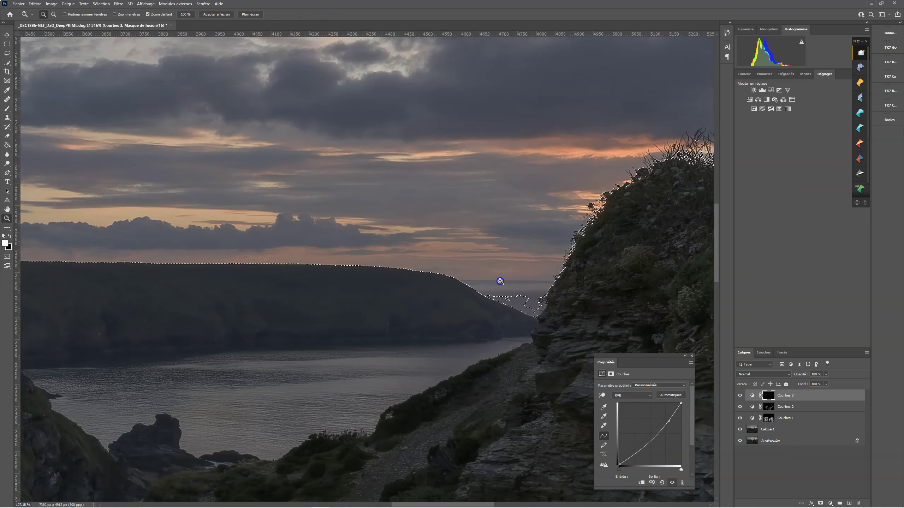
{"action": "left_click_drag", "start_coordinate": [500, 282], "coordinate": [493, 281]}
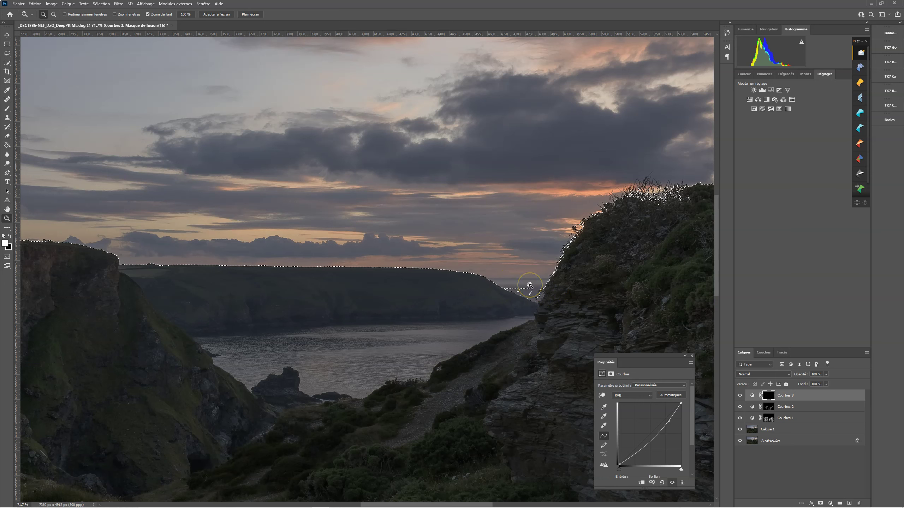
{"action": "key", "text": "w"}
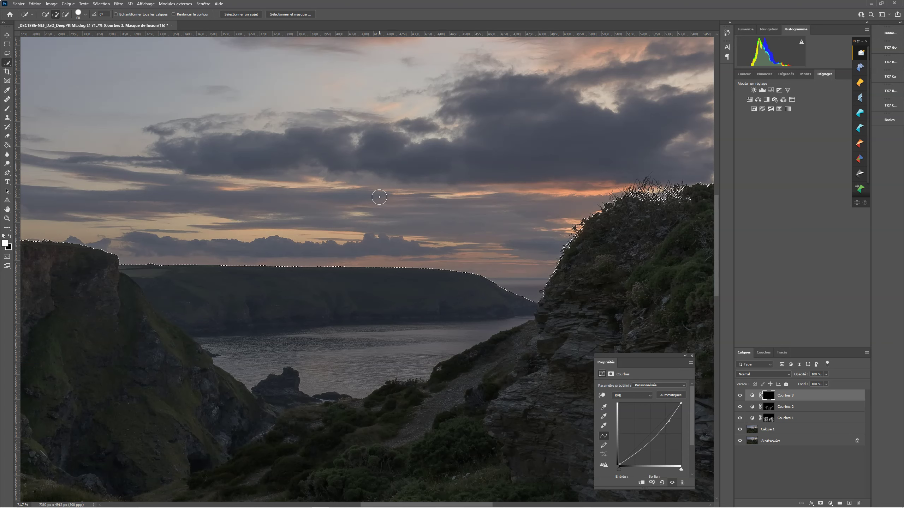
{"action": "mouse_move", "coordinate": [379, 197]}
{"action": "left_mouse_down"}
{"action": "mouse_move", "coordinate": [575, 113]}
{"action": "mouse_move", "coordinate": [575, 133]}
{"action": "mouse_move", "coordinate": [295, 153]}
{"action": "mouse_move", "coordinate": [329, 162]}
{"action": "mouse_move", "coordinate": [284, 163]}
{"action": "mouse_move", "coordinate": [639, 176]}
{"action": "left_mouse_up"}
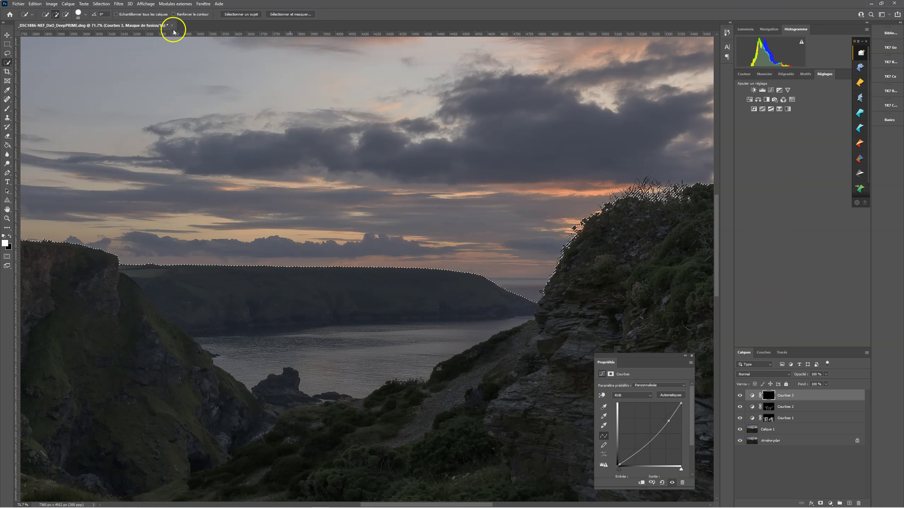
Refine the sky selection in Select and Mask along the vegetation and rocks at the edge of the hill.
{"action": "left_click", "coordinate": [290, 14]}
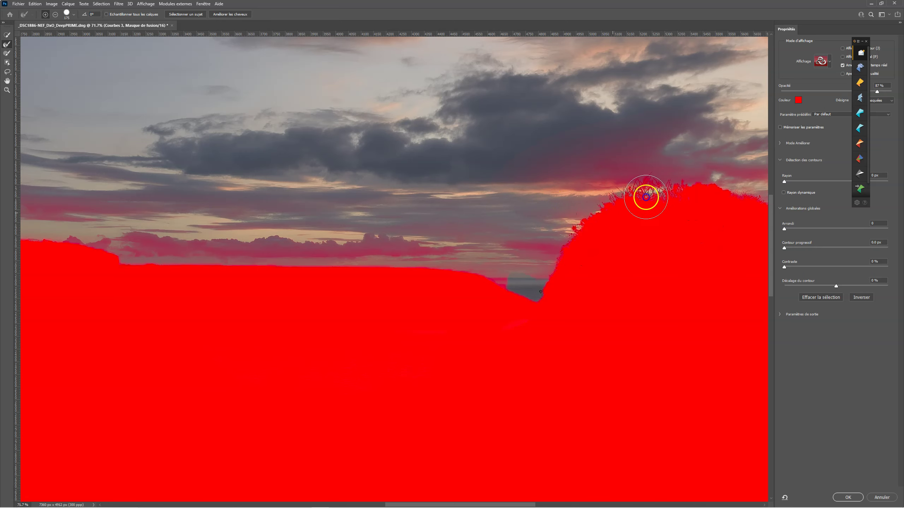
{"action": "left_click_drag", "start_coordinate": [540, 291], "coordinate": [538, 294]}
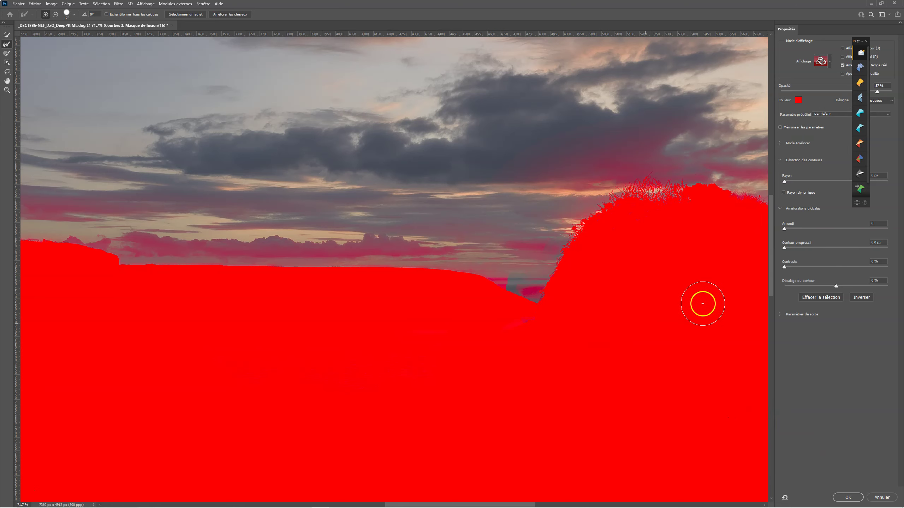
{"action": "left_click", "coordinate": [850, 498]}
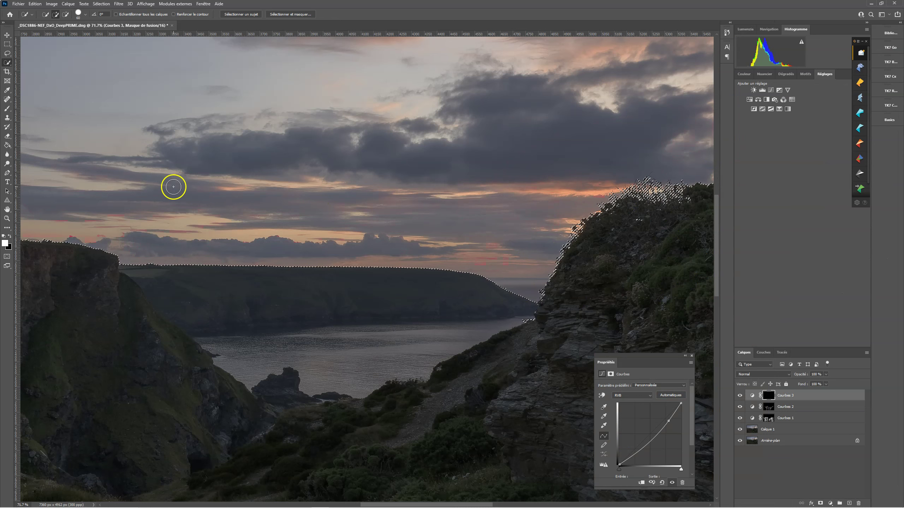
Fill the selected sky area of the Courbes 3 layer mask with white.
{"action": "key", "text": "z"}
{"action": "left_click_drag", "start_coordinate": [387, 202], "coordinate": [356, 211]}
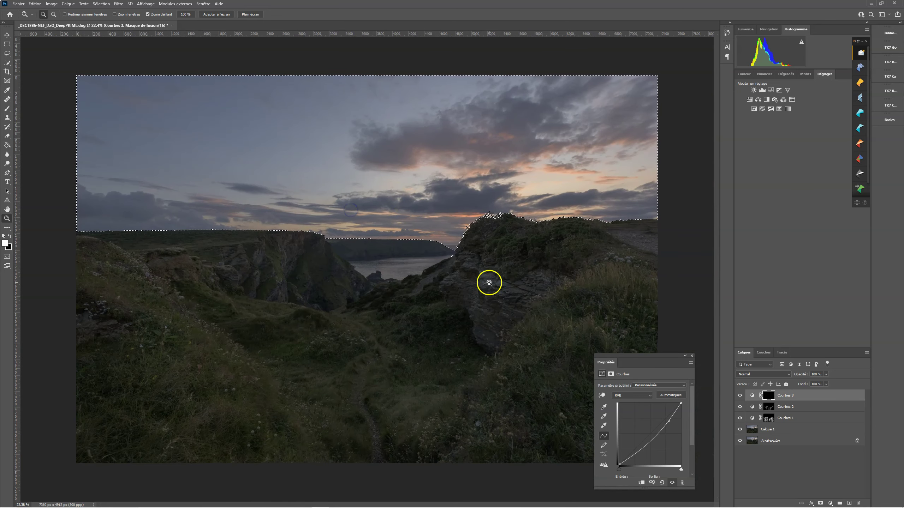
{"action": "key", "text": "b"}
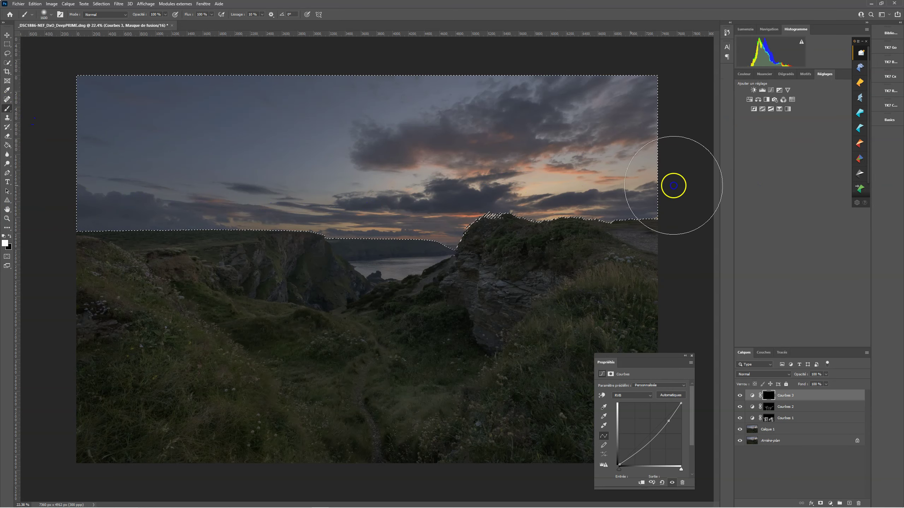
{"action": "key", "text": "alt+BackSpace"}
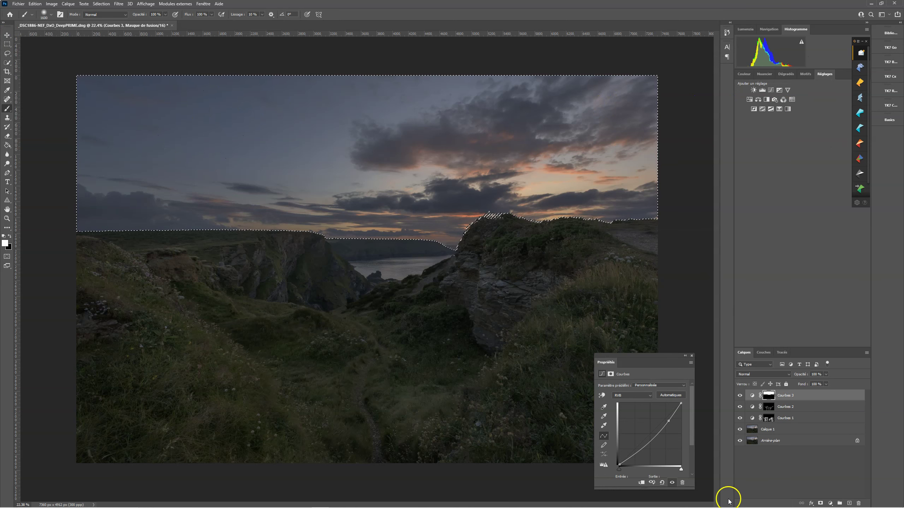
Toggle the Courbes 3 layer's visibility to compare the sky with and without the darkening.
{"action": "left_click", "coordinate": [740, 395]}
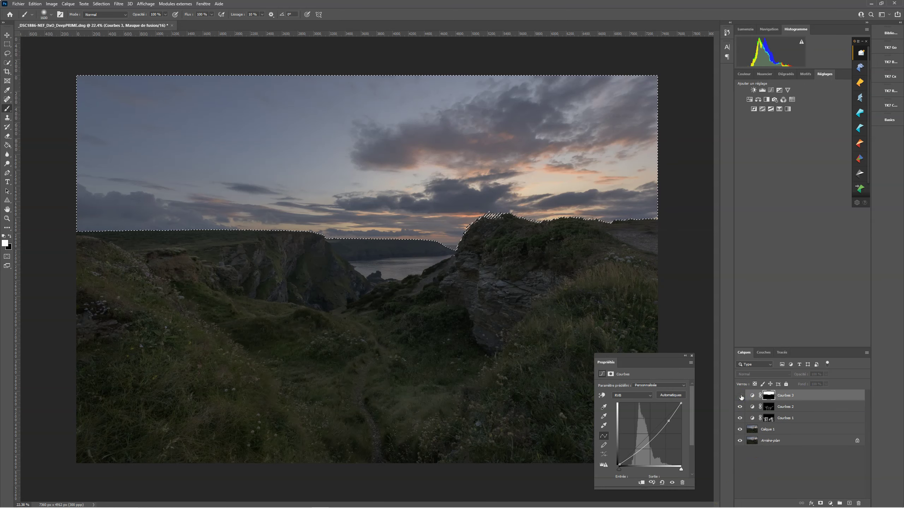
{"action": "left_click", "coordinate": [740, 396]}
{"action": "left_click", "coordinate": [740, 396]}
{"action": "left_click", "coordinate": [740, 396]}
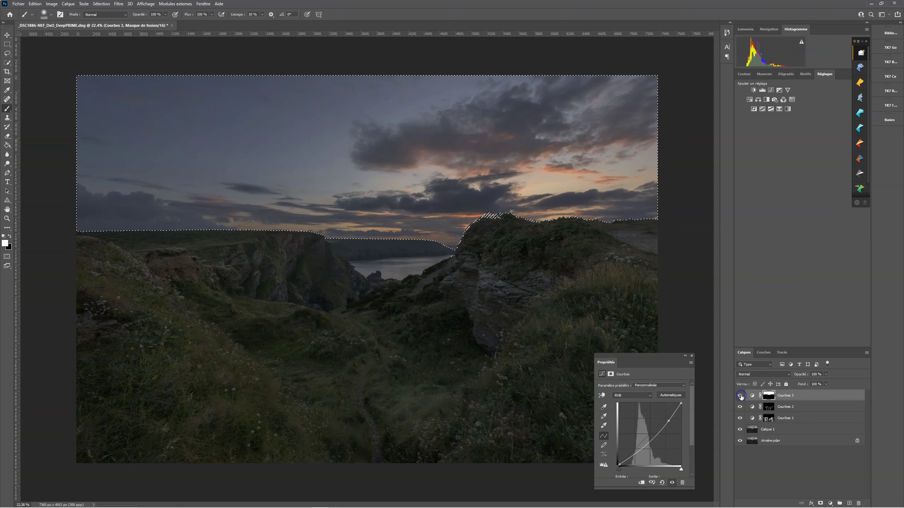
{"action": "left_click", "coordinate": [740, 396]}
{"action": "left_click", "coordinate": [740, 396]}
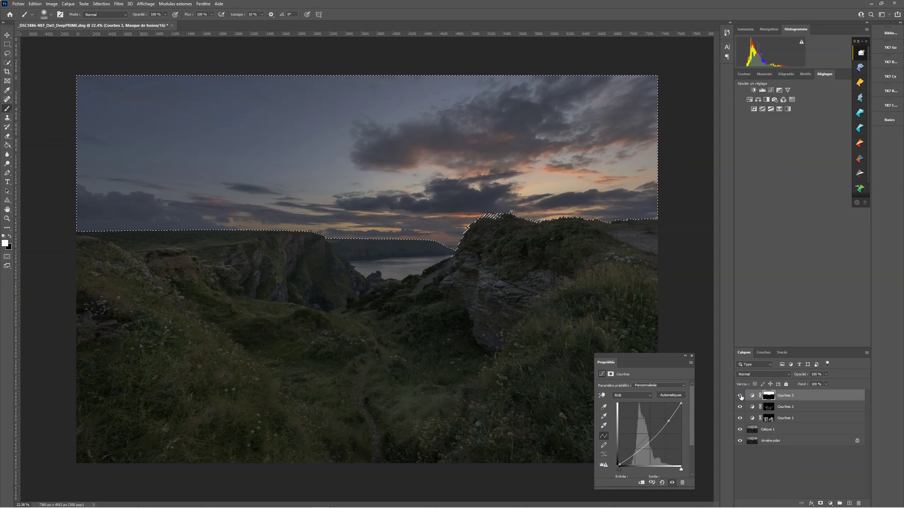
Reshape the Courbes 3 curve with a low shadow point and a raised highlight point to add contrast to the sky.
{"action": "left_click_drag", "start_coordinate": [666, 416], "coordinate": [669, 421]}
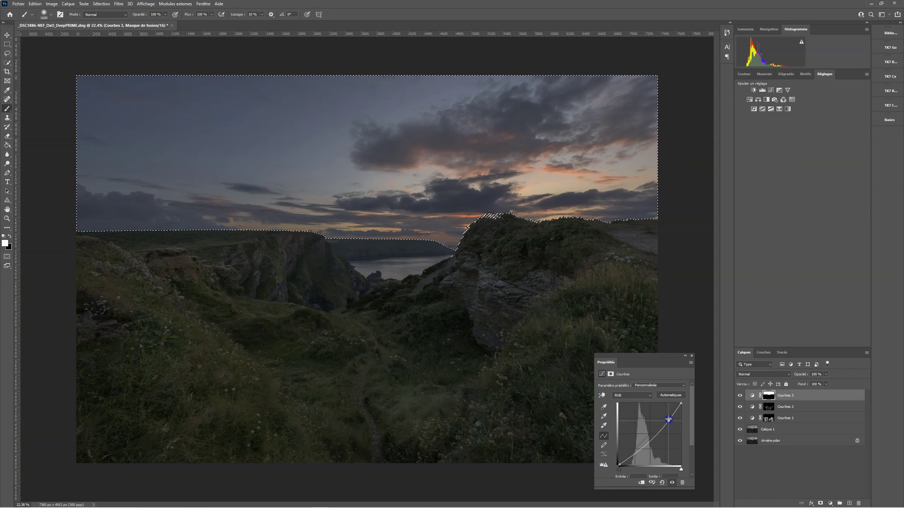
{"action": "left_click_drag", "start_coordinate": [668, 420], "coordinate": [667, 421]}
{"action": "left_click_drag", "start_coordinate": [635, 451], "coordinate": [635, 452]}
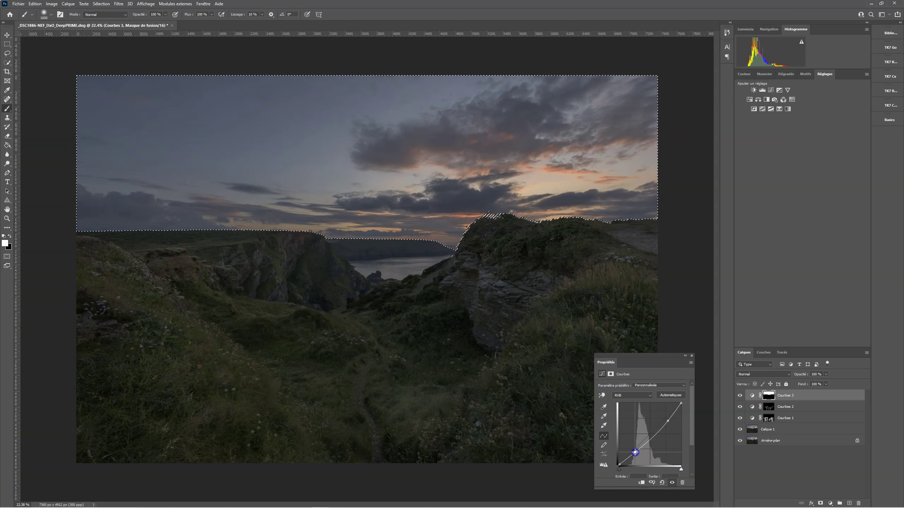
{"action": "left_click_drag", "start_coordinate": [668, 421], "coordinate": [665, 419]}
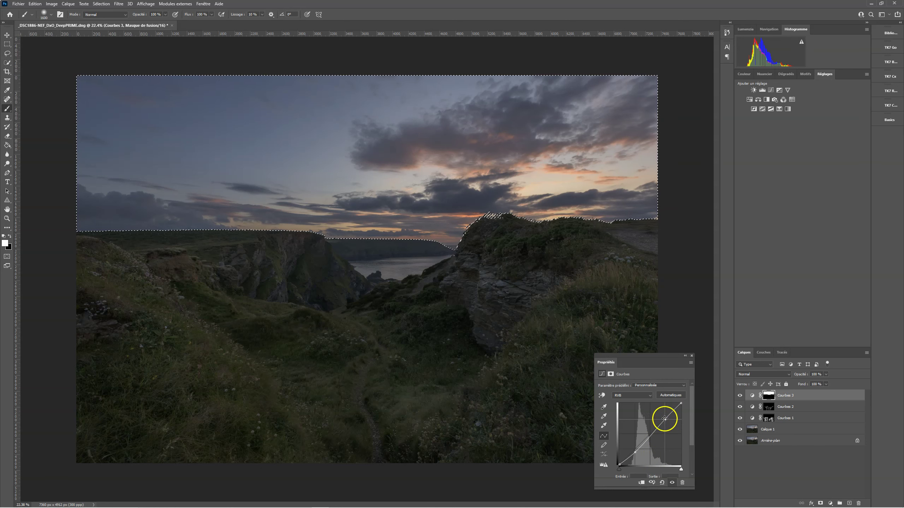
{"action": "left_click_drag", "start_coordinate": [665, 420], "coordinate": [664, 419]}
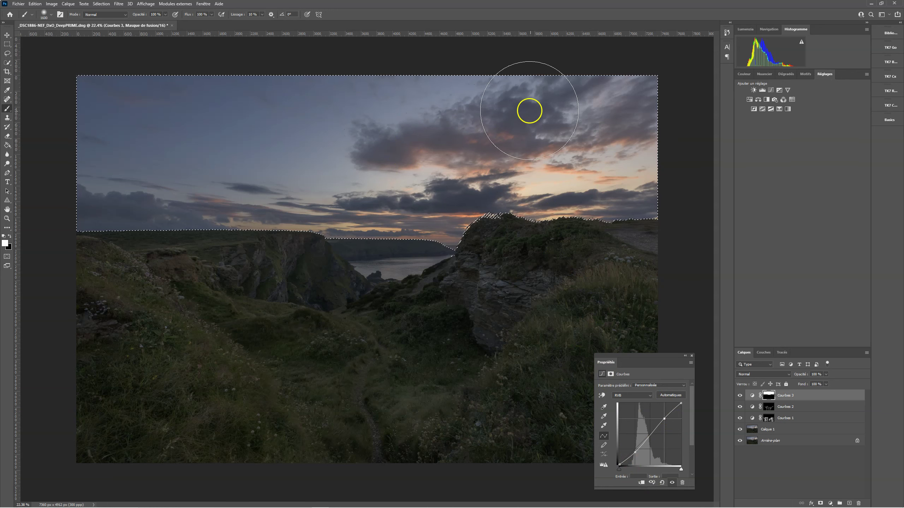
Toggle the Courbes 3 layer's visibility to check the effect of the reshaped curve on the sky.
{"action": "left_click", "coordinate": [739, 395]}
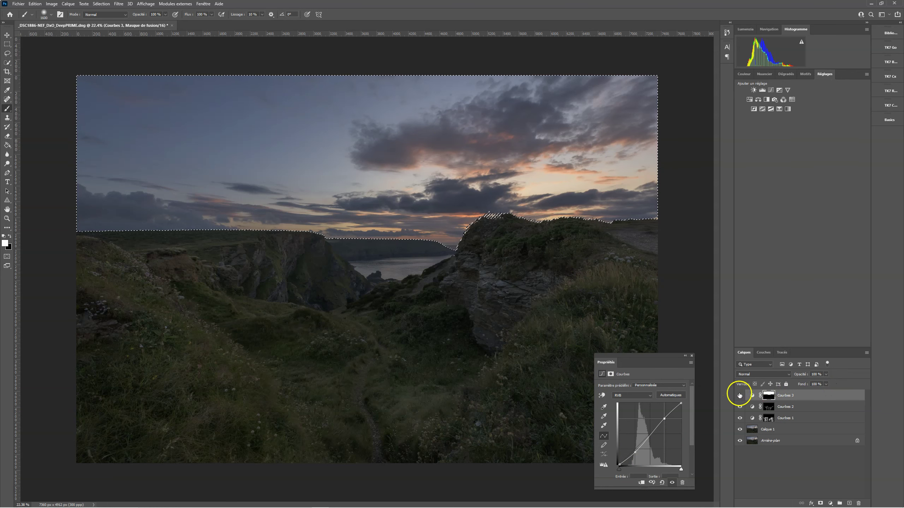
{"action": "left_click", "coordinate": [739, 395]}
{"action": "left_click", "coordinate": [739, 395]}
{"action": "left_click", "coordinate": [739, 395]}
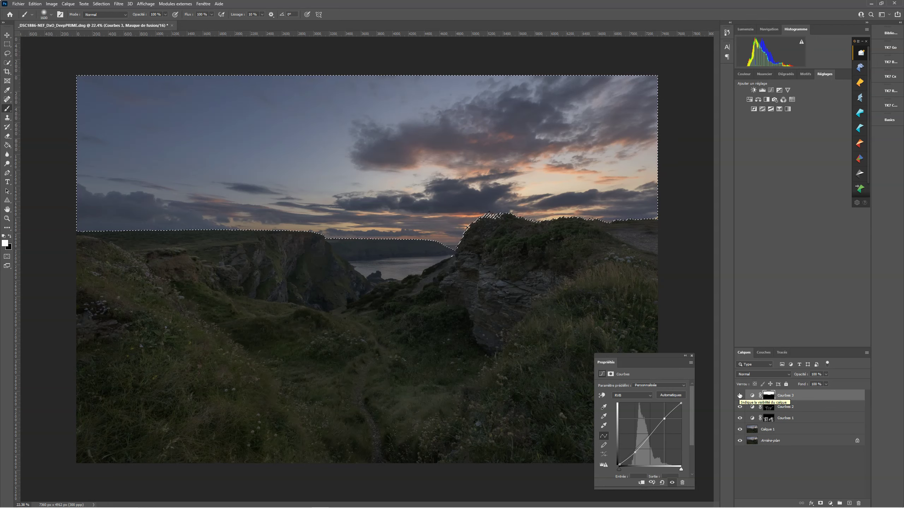
Clear the sky selection and compare the photo with and without all layers above Arrière-plan.
{"action": "left_click", "coordinate": [728, 443]}
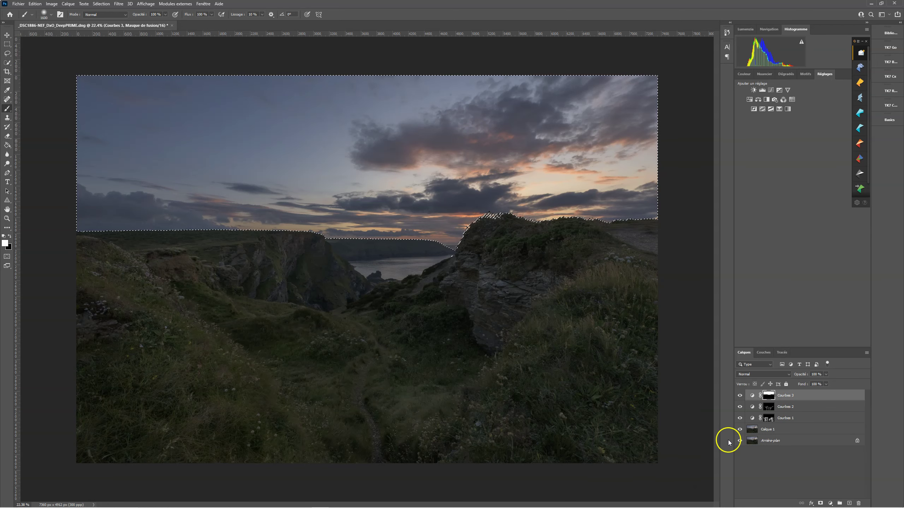
{"action": "left_click", "coordinate": [741, 443], "text": "alt"}
{"action": "left_click", "coordinate": [741, 443], "text": "alt"}
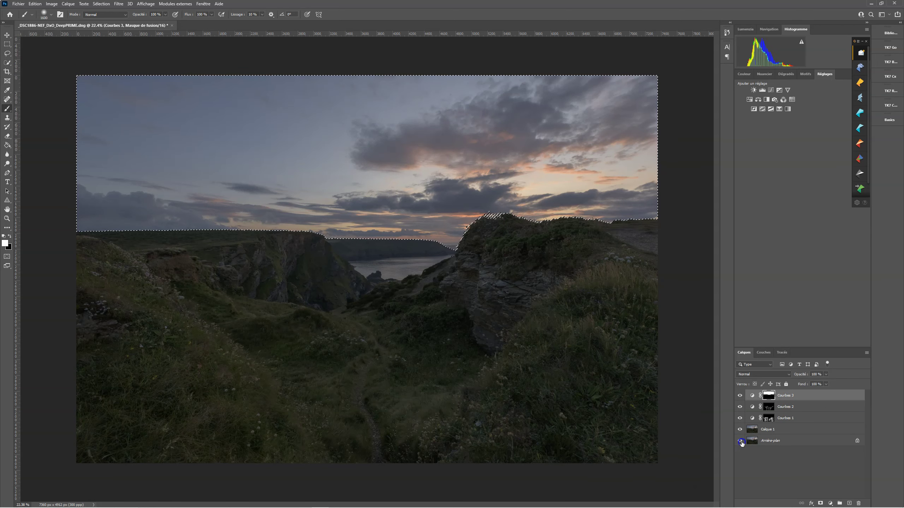
{"action": "left_click", "coordinate": [646, 300]}
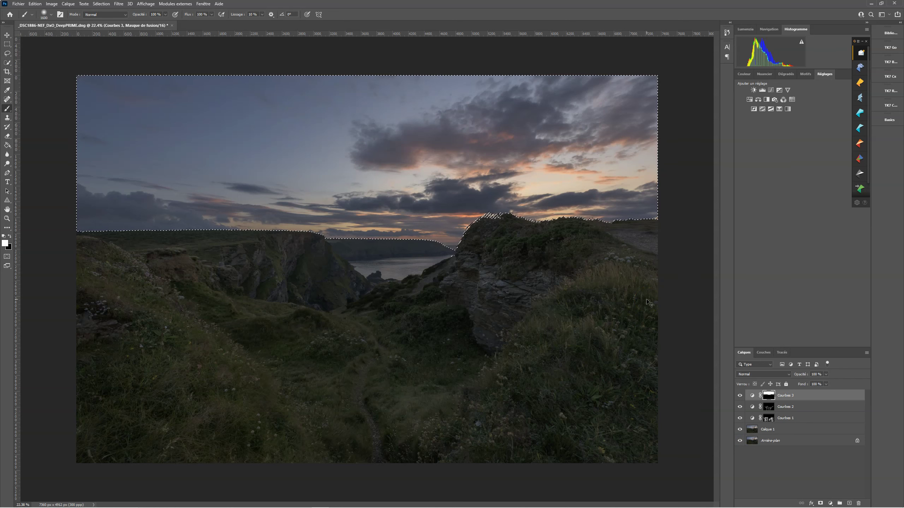
{"action": "key", "text": "ctrl+d"}
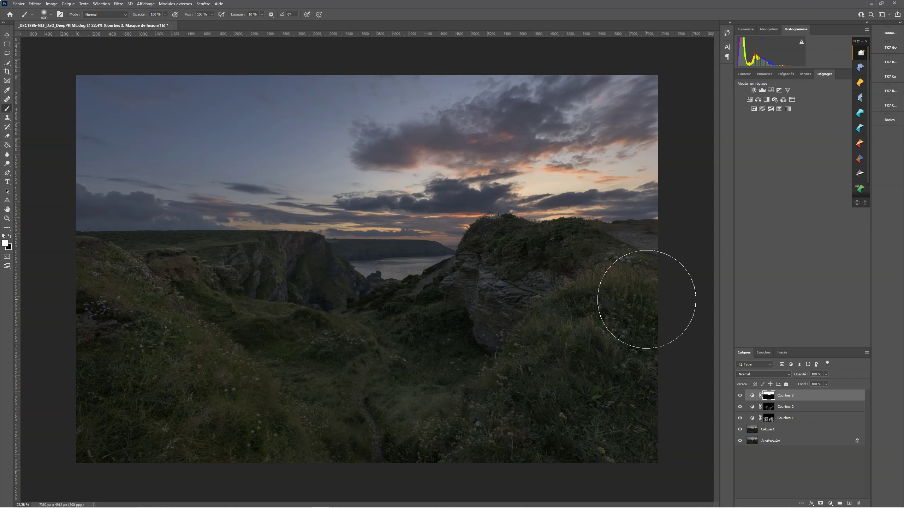
{"action": "left_click", "coordinate": [740, 441], "text": "alt"}
{"action": "left_click", "coordinate": [740, 441], "text": "alt"}
{"action": "left_click", "coordinate": [740, 441], "text": "alt"}
{"action": "left_click", "coordinate": [740, 441], "text": "alt"}
Add a fourth Curves adjustment layer and raise its midtone point slightly to brighten the whole photo.
{"action": "left_click", "coordinate": [831, 503]}
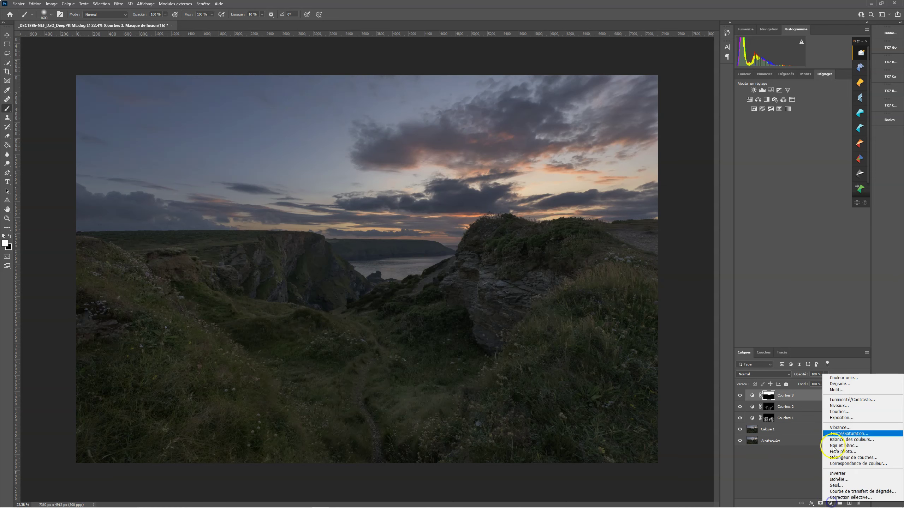
{"action": "left_click", "coordinate": [847, 412]}
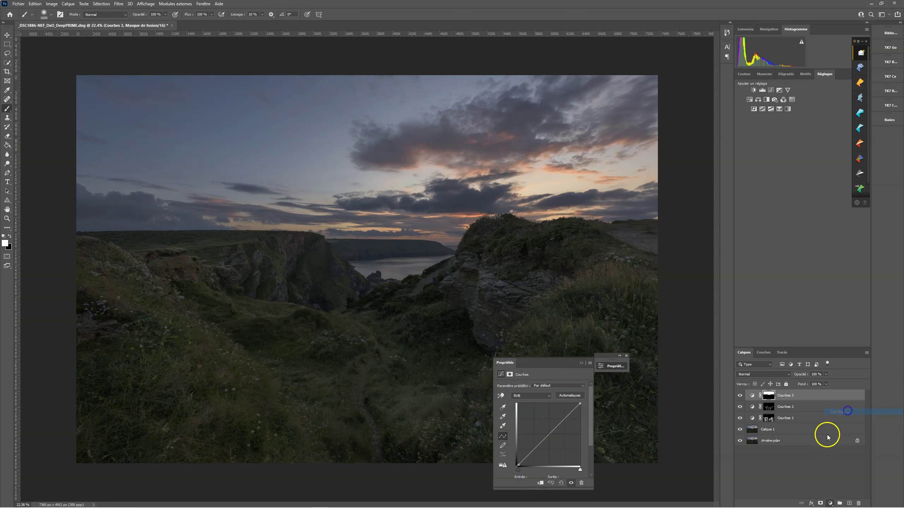
{"action": "left_click", "coordinate": [549, 433]}
{"action": "left_click_drag", "start_coordinate": [548, 434], "coordinate": [548, 432]}
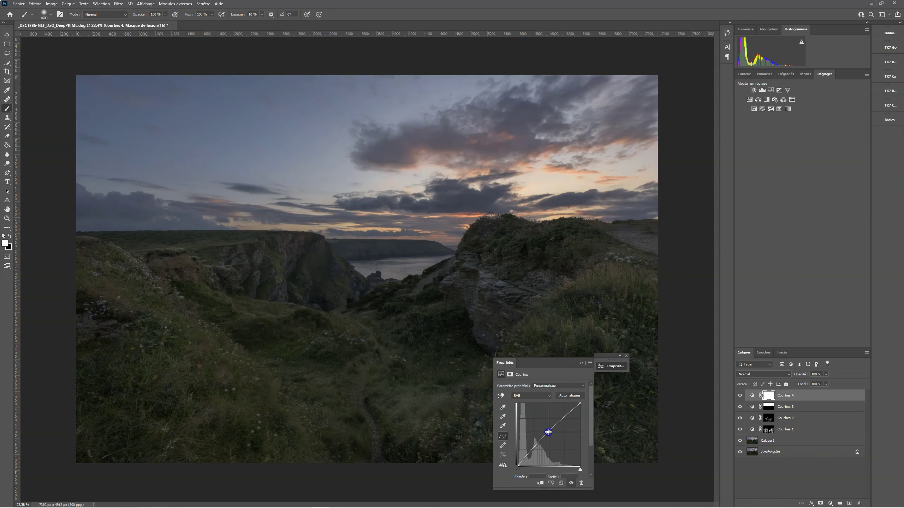
Toggle the Courbes 4 layer's visibility to compare the overall brightening, and close the curve settings.
{"action": "left_click_drag", "start_coordinate": [541, 371], "coordinate": [794, 447]}
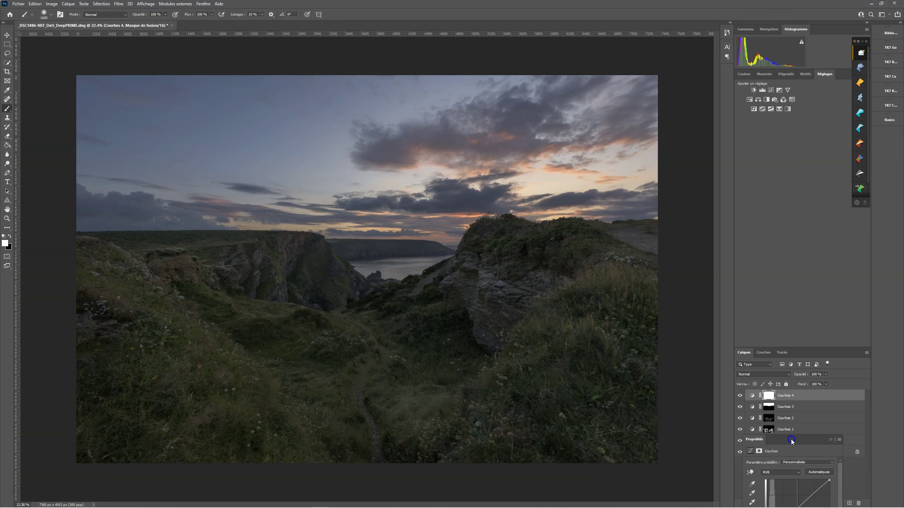
{"action": "left_click", "coordinate": [740, 396]}
{"action": "left_click", "coordinate": [740, 396]}
{"action": "left_click", "coordinate": [740, 395]}
{"action": "left_click", "coordinate": [740, 396]}
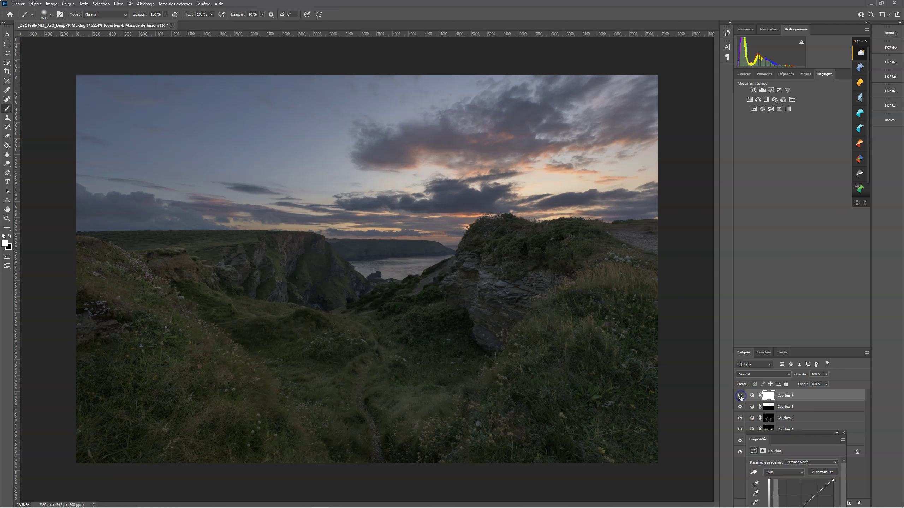
{"action": "left_click_drag", "start_coordinate": [786, 431], "coordinate": [762, 364]}
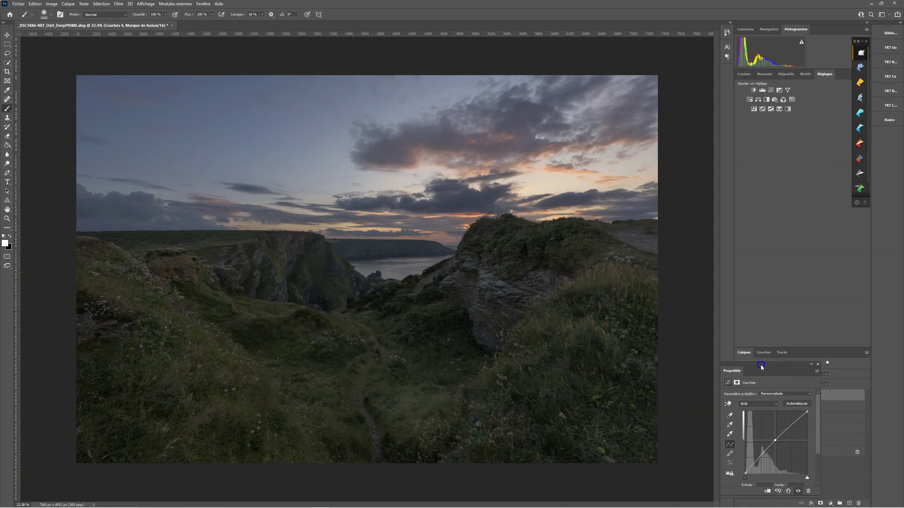
{"action": "left_click", "coordinate": [817, 364]}
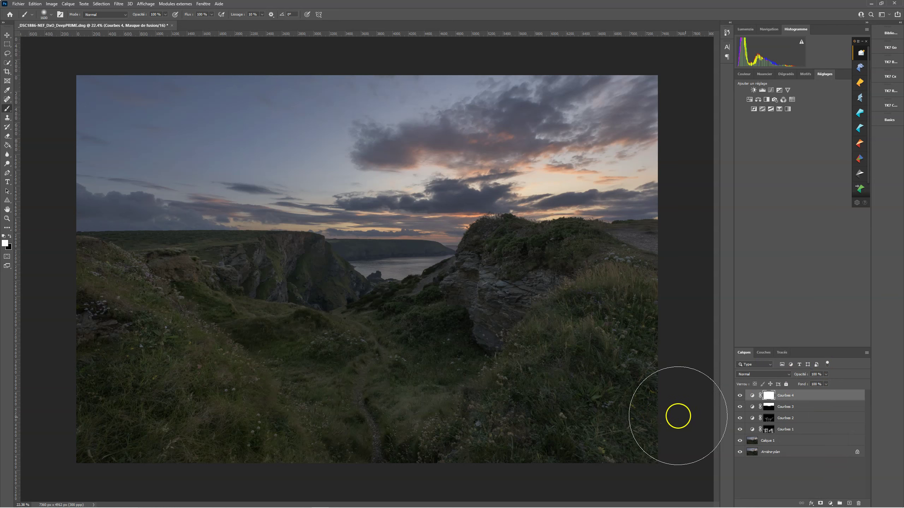
Compare the original Arrière-plan layer alone with the complete stack of adjustment layers.
{"action": "left_click", "coordinate": [739, 452]}
{"action": "left_click", "coordinate": [739, 452]}
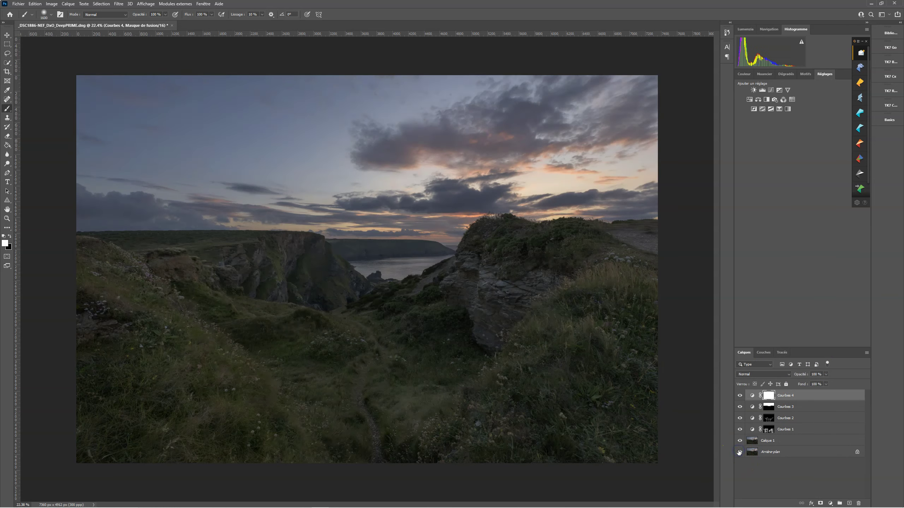
{"action": "left_click", "coordinate": [739, 452]}
{"action": "left_click", "coordinate": [739, 452]}
{"action": "left_click", "coordinate": [739, 452]}
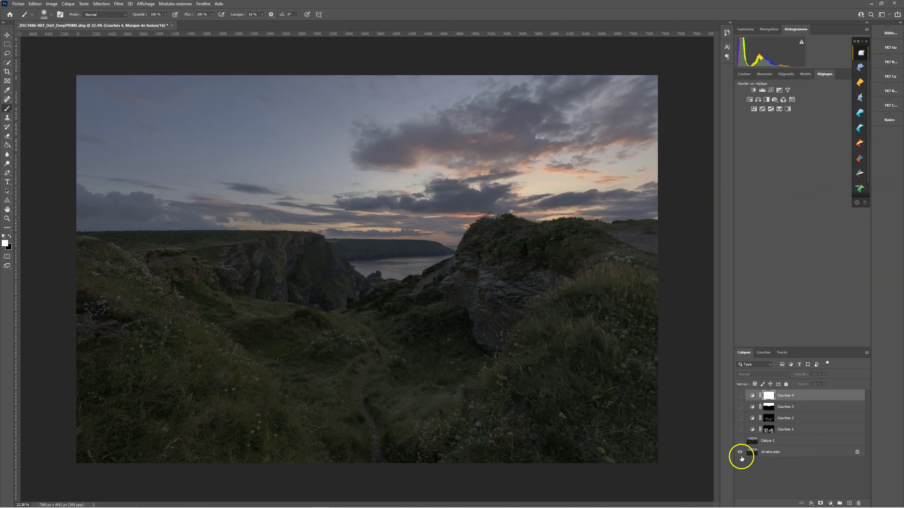
{"action": "left_click", "coordinate": [740, 452], "text": "alt"}
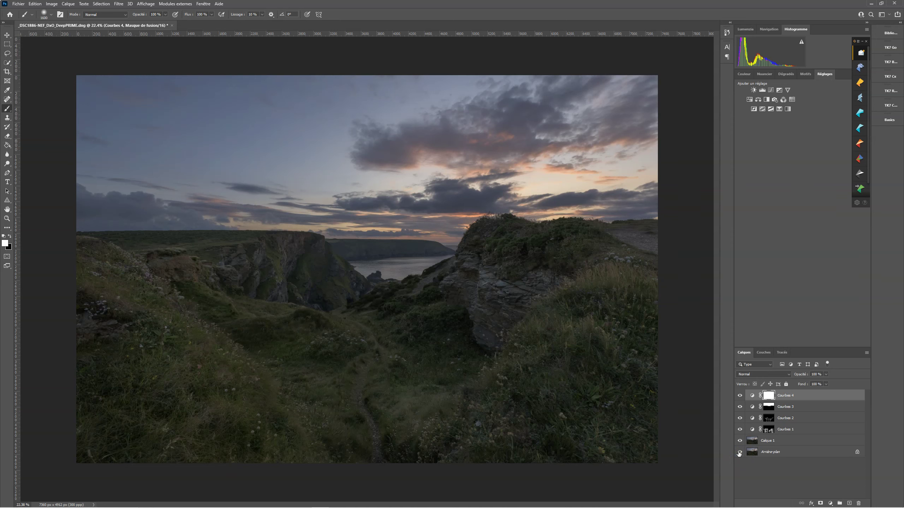
Add a fifth Curves adjustment layer with a slight S-curve, anchoring the midtones, lowering the shadows and raising the highlights.
{"action": "left_click", "coordinate": [830, 503]}
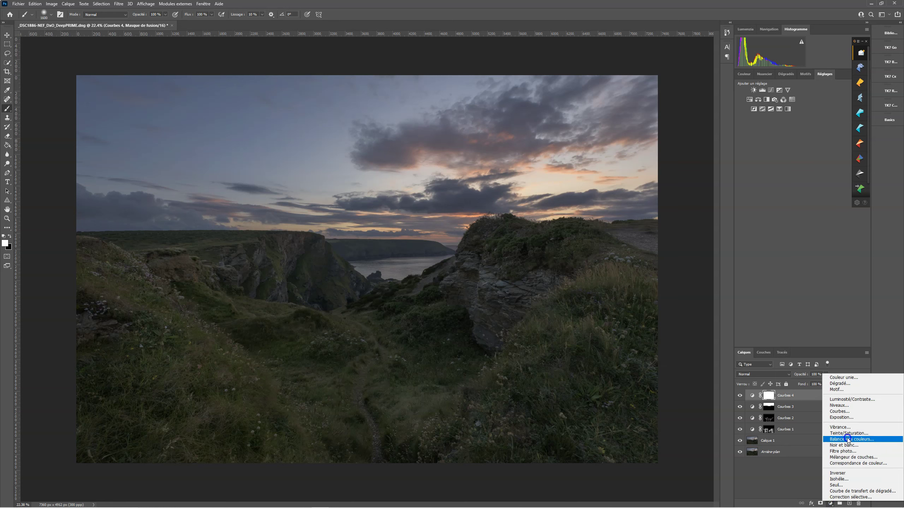
{"action": "left_click", "coordinate": [844, 412]}
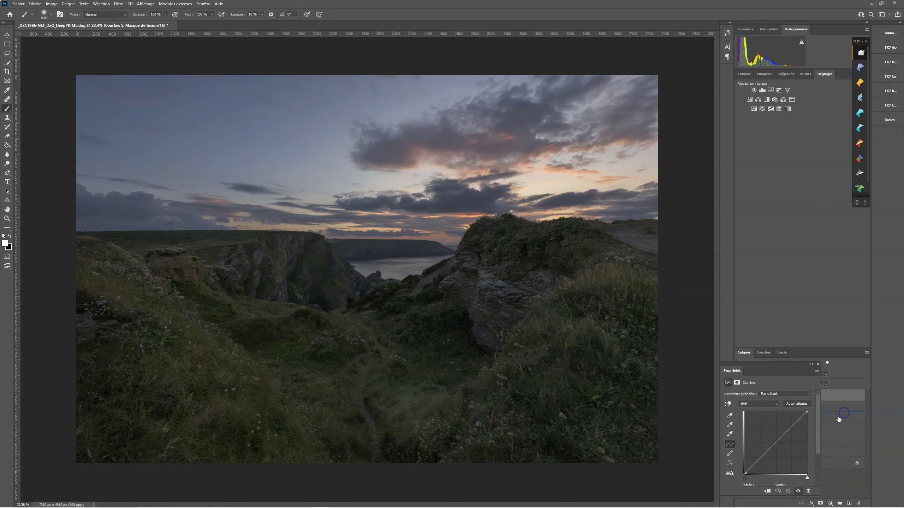
{"action": "left_click", "coordinate": [777, 442]}
{"action": "left_click", "coordinate": [761, 458]}
{"action": "left_click_drag", "start_coordinate": [761, 458], "coordinate": [763, 457]}
{"action": "left_click", "coordinate": [793, 426]}
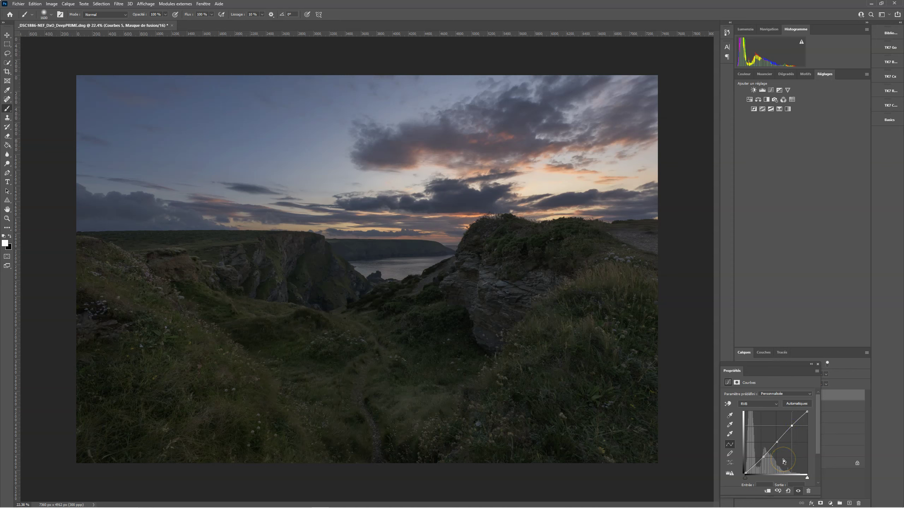
{"action": "left_click", "coordinate": [817, 364]}
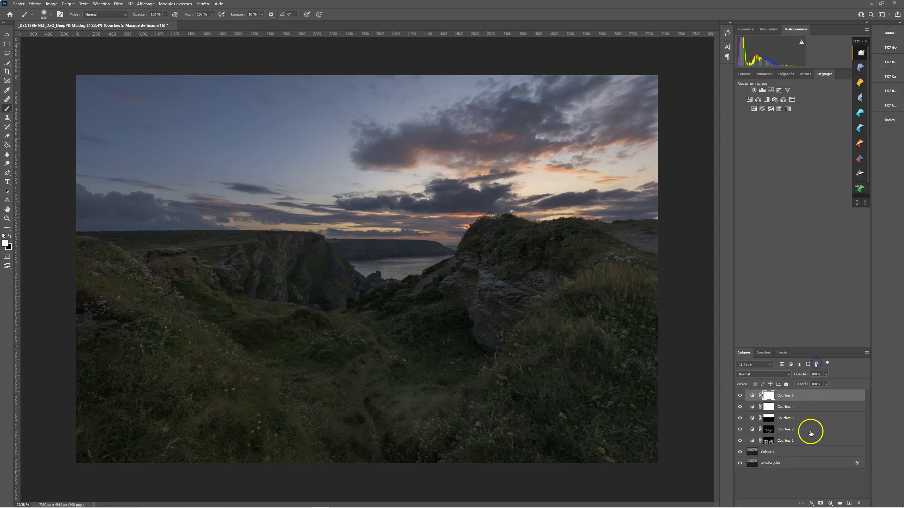
Invert the Courbes 5 layer mask to black and set the brush to 25% opacity and 700 px.
{"action": "key", "text": "ctrl+i"}
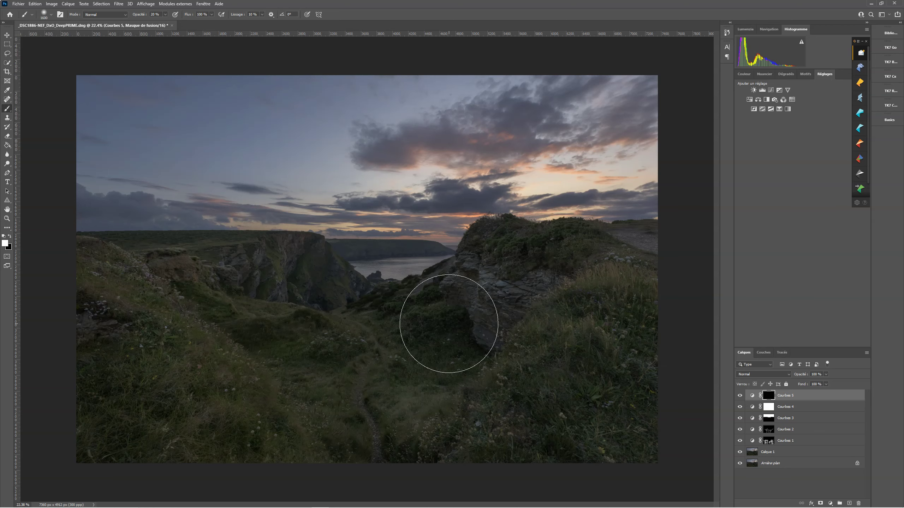
{"action": "key", "text": "bracketleft"}
{"action": "key", "text": "bracketleft"}
{"action": "key", "text": "bracketleft"}
{"action": "key", "text": "bracketleft"}
{"action": "key", "text": "bracketleft"}
{"action": "key", "text": "bracketleft"}
{"action": "key", "text": "bracketleft"}
{"action": "key", "text": "bracketleft"}
{"action": "key", "text": "bracketleft"}
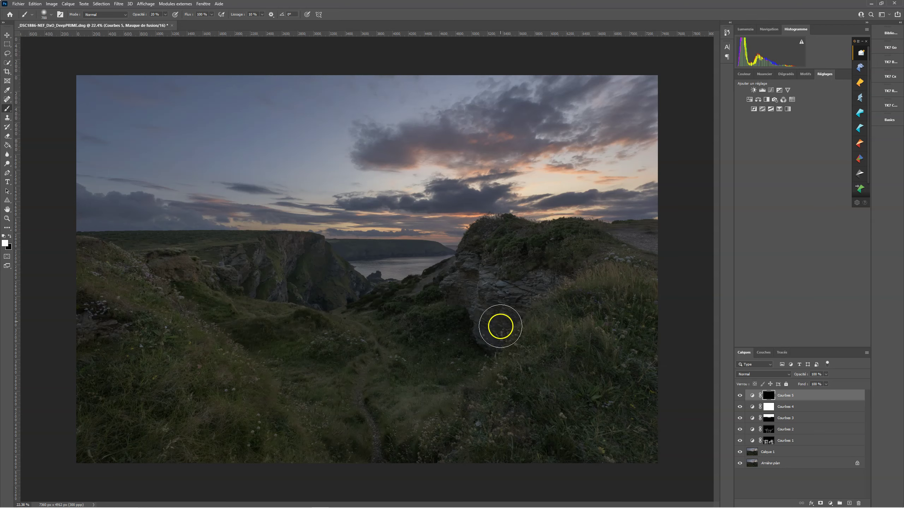
Paint the Courbes 5 mask white over the rock face and foreground grass, and compare with the layer hidden.
{"action": "left_click", "coordinate": [462, 294]}
{"action": "left_click", "coordinate": [483, 298]}
{"action": "left_click", "coordinate": [482, 320]}
{"action": "left_click", "coordinate": [501, 329]}
{"action": "left_click", "coordinate": [599, 252]}
{"action": "left_click", "coordinate": [605, 373]}
{"action": "key", "text": "bracketright"}
{"action": "key", "text": "bracketright"}
{"action": "left_click", "coordinate": [130, 431]}
{"action": "left_click", "coordinate": [225, 424]}
{"action": "left_click", "coordinate": [741, 395]}
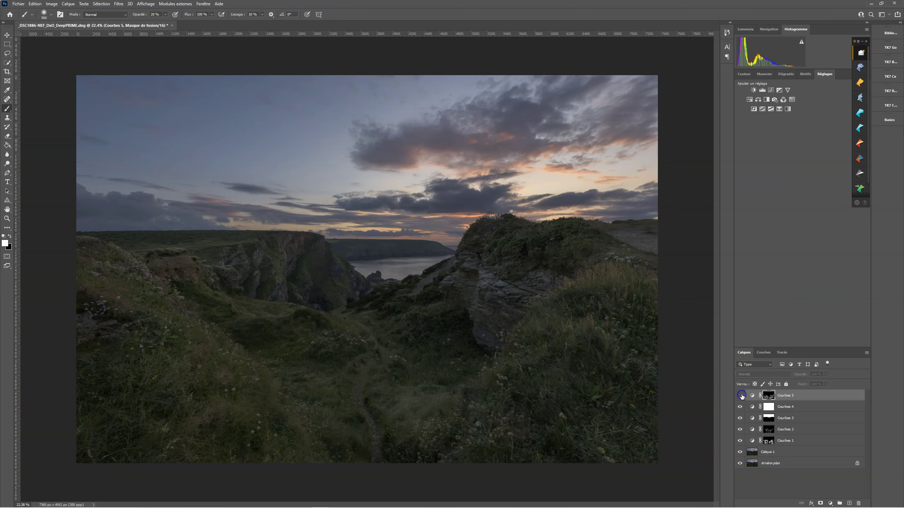
{"action": "left_click", "coordinate": [741, 395]}
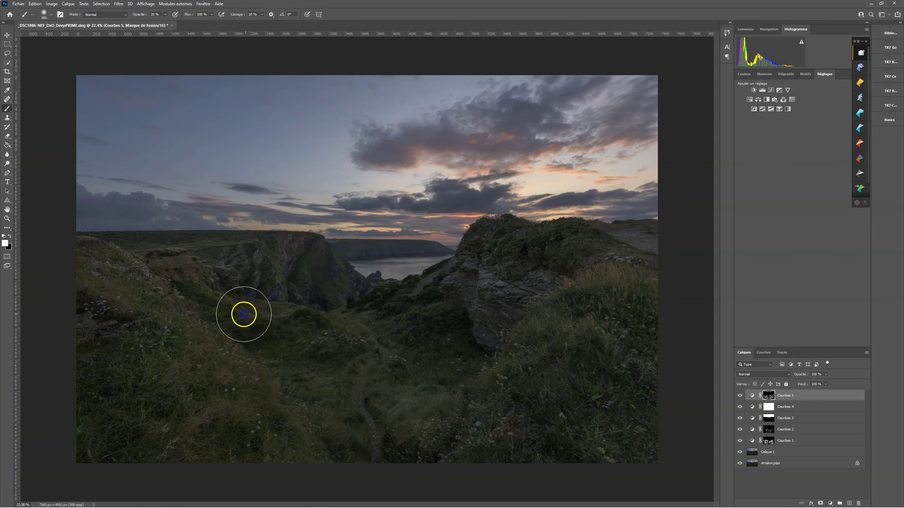
Reduce the brush to about 500 px and reveal the Courbes 5 contrast over the sunset clouds and the cloud bank above the far cliffs.
{"action": "key", "text": "bracketleft"}
{"action": "key", "text": "bracketleft"}
{"action": "key", "text": "bracketleft"}
{"action": "key", "text": "bracketleft"}
{"action": "key", "text": "bracketleft"}
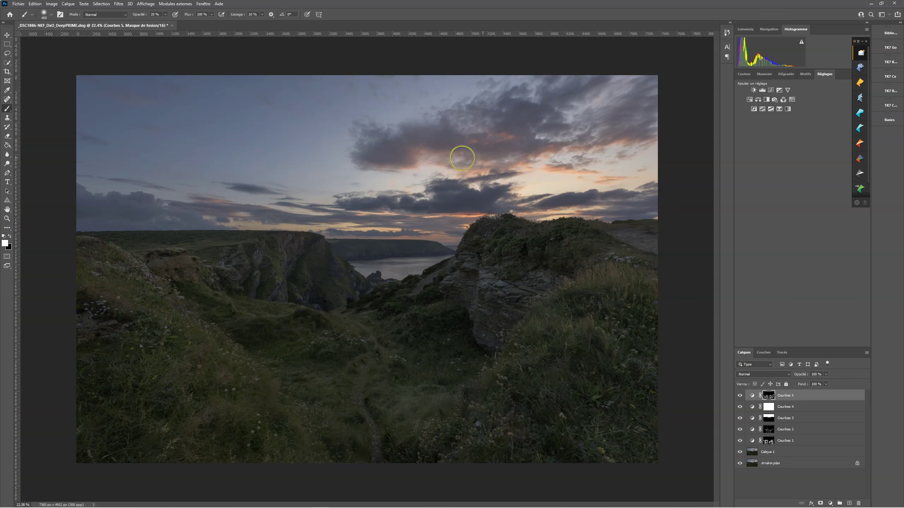
{"action": "key", "text": "bracketright"}
{"action": "left_click", "coordinate": [621, 123]}
{"action": "mouse_move", "coordinate": [587, 143]}
{"action": "left_mouse_down"}
{"action": "mouse_move", "coordinate": [660, 128]}
{"action": "mouse_move", "coordinate": [619, 135]}
{"action": "mouse_move", "coordinate": [604, 204]}
{"action": "left_mouse_up"}
{"action": "left_click_drag", "start_coordinate": [238, 251], "coordinate": [135, 214]}
Reveal the Courbes 5 contrast over the sea cliffs and the grassy slope beneath them with a smaller brush.
{"action": "key", "text": "bracketright"}
{"action": "key", "text": "bracketright"}
{"action": "key", "text": "bracketright"}
{"action": "key", "text": "bracketright"}
{"action": "key", "text": "bracketleft"}
{"action": "key", "text": "bracketleft"}
{"action": "key", "text": "bracketleft"}
{"action": "key", "text": "bracketleft"}
{"action": "key", "text": "bracketleft"}
{"action": "key", "text": "bracketleft"}
{"action": "left_click", "coordinate": [280, 283]}
{"action": "left_click", "coordinate": [176, 281]}
{"action": "left_click", "coordinate": [234, 325]}
{"action": "key", "text": "bracketleft"}
{"action": "left_click", "coordinate": [236, 308]}
{"action": "left_click", "coordinate": [237, 301]}
Paint the Courbes 5 mask along the valley path and lower grass with a 400 px brush, and compare with the layer hidden.
{"action": "key", "text": "bracketright"}
{"action": "key", "text": "bracketright"}
{"action": "left_click", "coordinate": [359, 319]}
{"action": "left_click", "coordinate": [380, 353]}
{"action": "left_click", "coordinate": [372, 374]}
{"action": "left_click", "coordinate": [236, 375]}
{"action": "left_click", "coordinate": [343, 430]}
{"action": "left_click", "coordinate": [739, 395]}
{"action": "left_click", "coordinate": [739, 396]}
{"action": "left_click", "coordinate": [739, 396]}
{"action": "left_click", "coordinate": [739, 396]}
Extend the Courbes 5 contrast over the grass below the large rock and along the lower edge, comparing with the layer hidden.
{"action": "mouse_move", "coordinate": [588, 328]}
{"action": "left_mouse_down"}
{"action": "mouse_move", "coordinate": [497, 405]}
{"action": "mouse_move", "coordinate": [452, 409]}
{"action": "mouse_move", "coordinate": [589, 313]}
{"action": "left_mouse_up"}
{"action": "mouse_move", "coordinate": [642, 343]}
{"action": "left_mouse_down"}
{"action": "mouse_move", "coordinate": [645, 323]}
{"action": "mouse_move", "coordinate": [659, 324]}
{"action": "left_mouse_up"}
{"action": "mouse_move", "coordinate": [663, 378]}
{"action": "left_mouse_down"}
{"action": "mouse_move", "coordinate": [575, 405]}
{"action": "mouse_move", "coordinate": [563, 369]}
{"action": "mouse_move", "coordinate": [554, 425]}
{"action": "mouse_move", "coordinate": [563, 441]}
{"action": "mouse_move", "coordinate": [638, 387]}
{"action": "mouse_move", "coordinate": [649, 449]}
{"action": "left_mouse_up"}
{"action": "left_click", "coordinate": [466, 463]}
{"action": "left_click", "coordinate": [740, 395]}
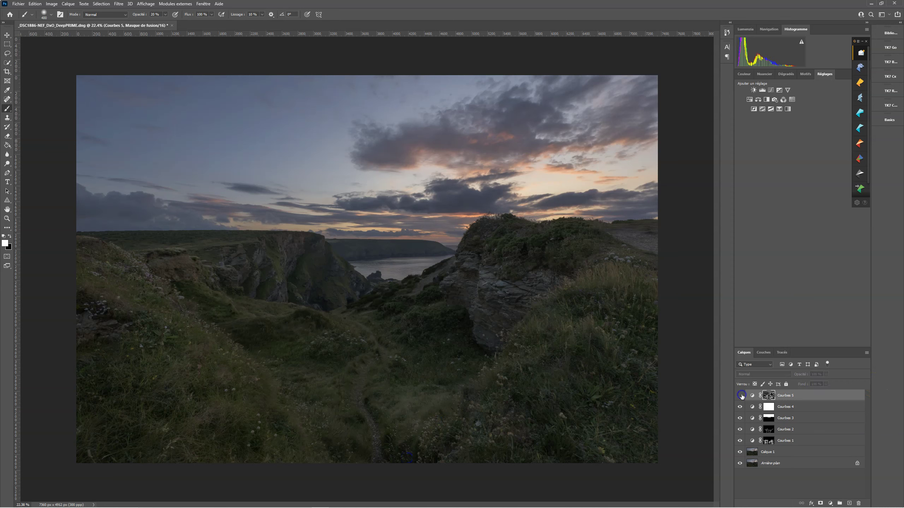
{"action": "left_click", "coordinate": [741, 395]}
{"action": "left_click", "coordinate": [740, 395]}
{"action": "left_click", "coordinate": [740, 396]}
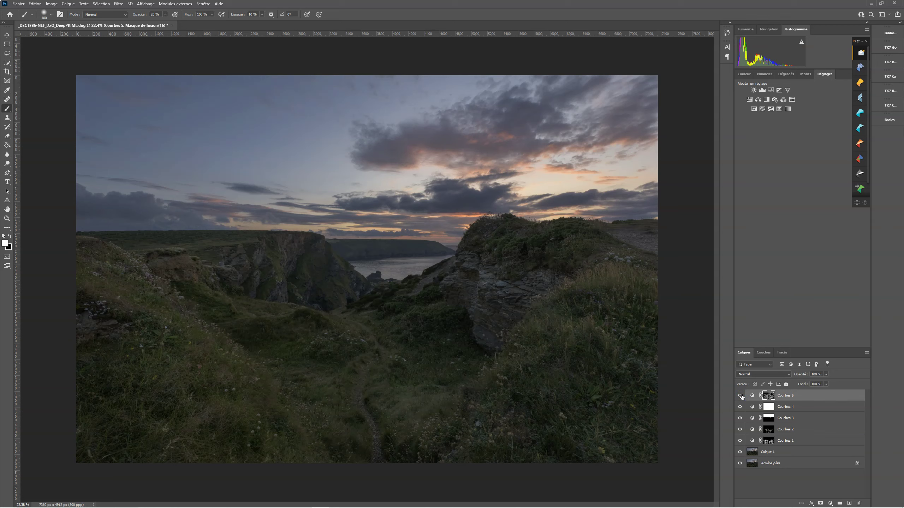
{"action": "left_click", "coordinate": [741, 395]}
{"action": "left_click", "coordinate": [740, 395]}
Add a Teinte/Saturation adjustment layer above Courbes 5 with the saturation set to +50.
{"action": "left_click", "coordinate": [829, 504]}
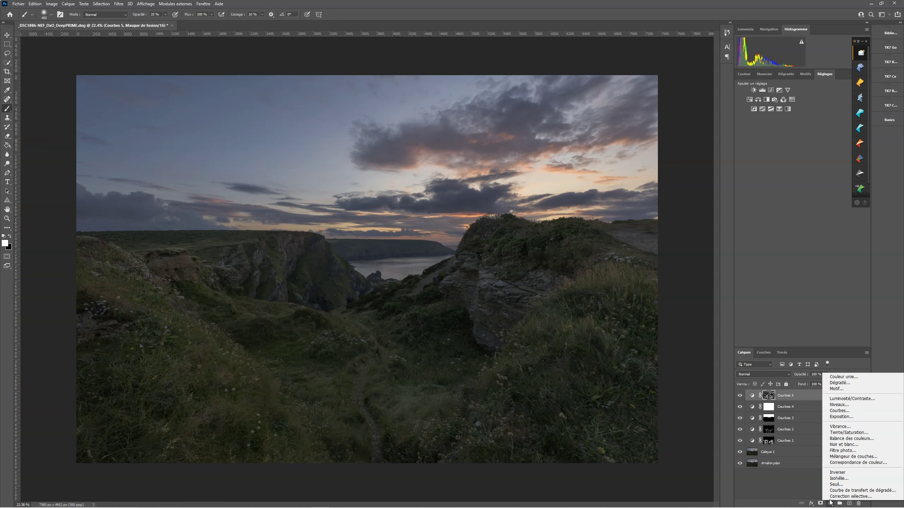
{"action": "left_click", "coordinate": [849, 434]}
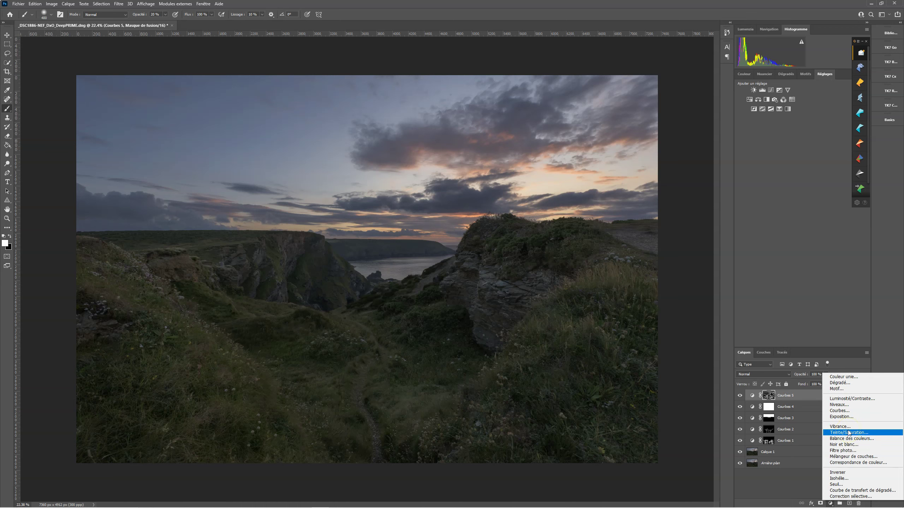
{"action": "left_click", "coordinate": [832, 438]}
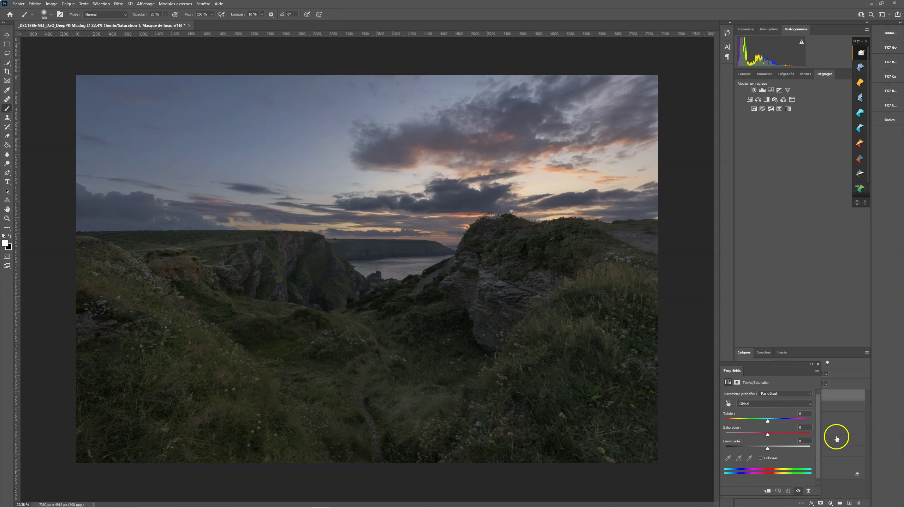
{"action": "left_click", "coordinate": [768, 435]}
{"action": "left_click_drag", "start_coordinate": [772, 364], "coordinate": [663, 362]}
{"action": "left_click", "coordinate": [662, 445]}
{"action": "left_click", "coordinate": [665, 432]}
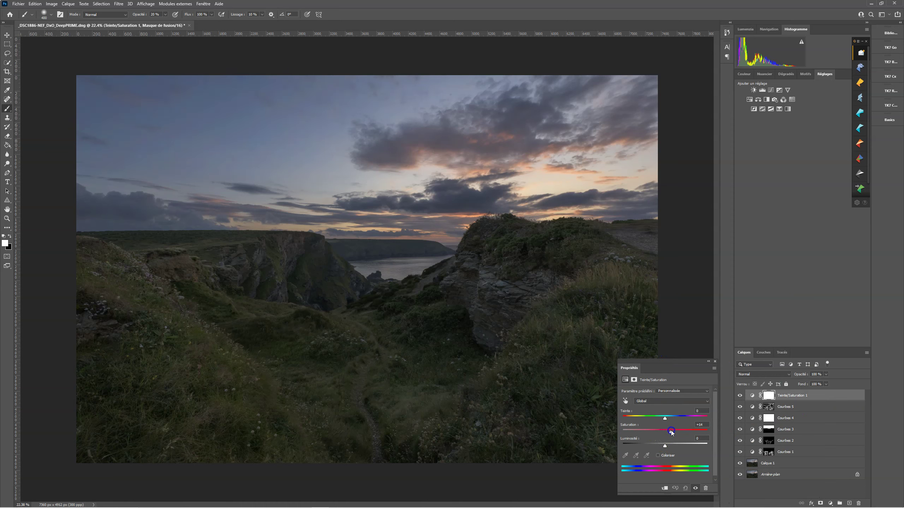
{"action": "left_click_drag", "start_coordinate": [675, 432], "coordinate": [679, 432]}
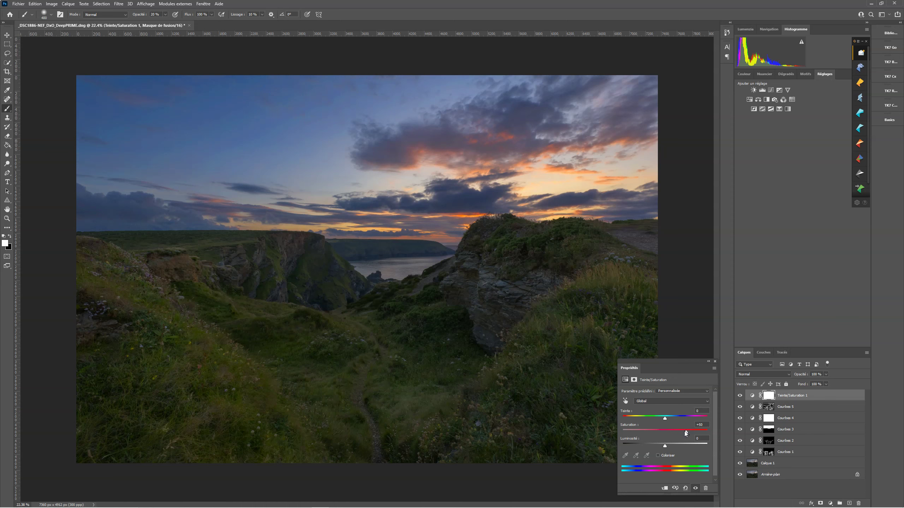
Invert the Teinte/Saturation 1 mask to black and enlarge the brush to 1800 px, moving the properties clear of the image.
{"action": "key", "text": "ctrl+i"}
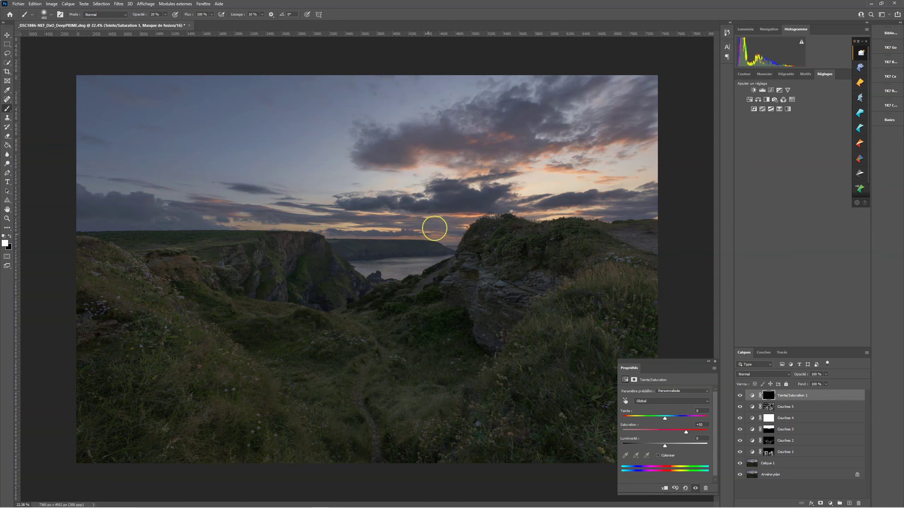
{"action": "key", "text": "bracketright"}
{"action": "key", "text": "bracketright"}
{"action": "key", "text": "bracketright"}
{"action": "key", "text": "bracketright"}
{"action": "key", "text": "bracketright"}
{"action": "key", "text": "bracketright"}
{"action": "key", "text": "bracketright"}
{"action": "key", "text": "bracketright"}
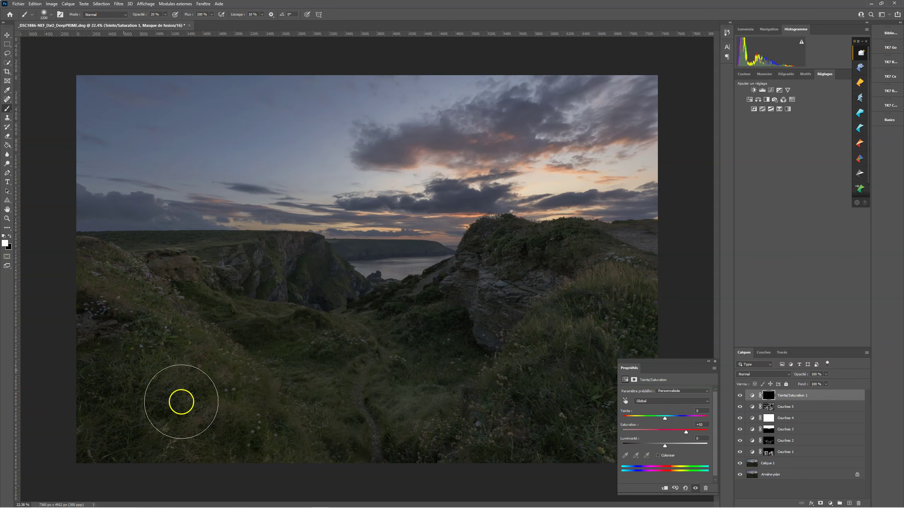
{"action": "key", "text": "bracketright"}
{"action": "key", "text": "bracketright"}
{"action": "key", "text": "bracketright"}
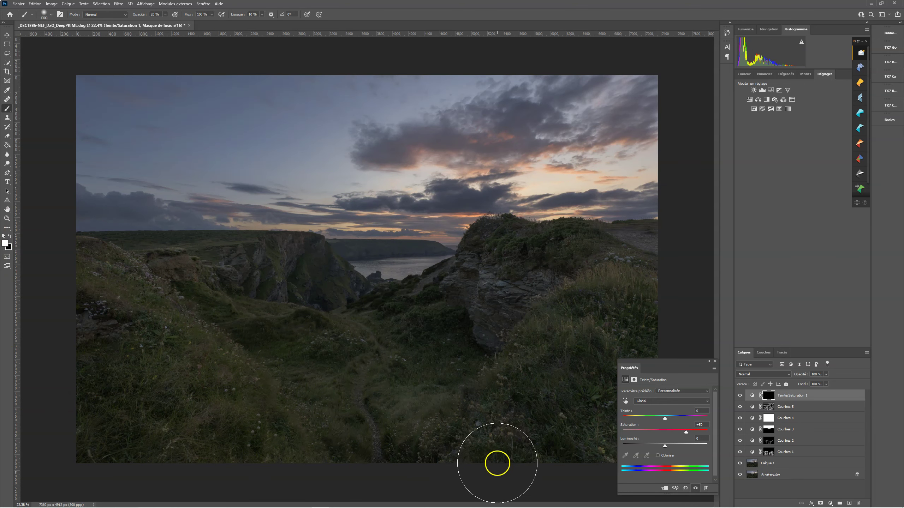
{"action": "key", "text": "bracketright"}
{"action": "key", "text": "bracketright"}
{"action": "mouse_move", "coordinate": [682, 363]}
{"action": "left_mouse_down"}
{"action": "mouse_move", "coordinate": [757, 306]}
{"action": "mouse_move", "coordinate": [807, 291]}
{"action": "left_mouse_up"}
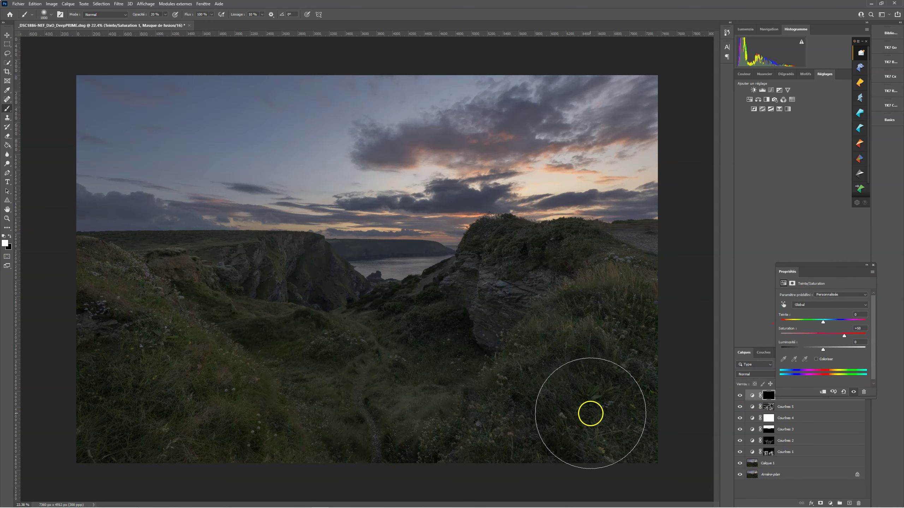
Paint the saturation boost over the foreground grass and valley, and compare with the Teinte/Saturation 1 layer hidden.
{"action": "left_click_drag", "start_coordinate": [628, 315], "coordinate": [491, 487]}
{"action": "mouse_move", "coordinate": [632, 324]}
{"action": "left_mouse_down"}
{"action": "mouse_move", "coordinate": [530, 486]}
{"action": "mouse_move", "coordinate": [335, 434]}
{"action": "mouse_move", "coordinate": [93, 311]}
{"action": "mouse_move", "coordinate": [187, 426]}
{"action": "left_mouse_up"}
{"action": "left_click_drag", "start_coordinate": [186, 458], "coordinate": [270, 461]}
{"action": "mouse_move", "coordinate": [338, 441]}
{"action": "left_mouse_down"}
{"action": "mouse_move", "coordinate": [359, 460]}
{"action": "mouse_move", "coordinate": [374, 406]}
{"action": "left_mouse_up"}
{"action": "mouse_move", "coordinate": [414, 350]}
{"action": "left_mouse_down"}
{"action": "mouse_move", "coordinate": [362, 485]}
{"action": "mouse_move", "coordinate": [504, 284]}
{"action": "mouse_move", "coordinate": [467, 298]}
{"action": "mouse_move", "coordinate": [431, 359]}
{"action": "mouse_move", "coordinate": [179, 278]}
{"action": "left_mouse_up"}
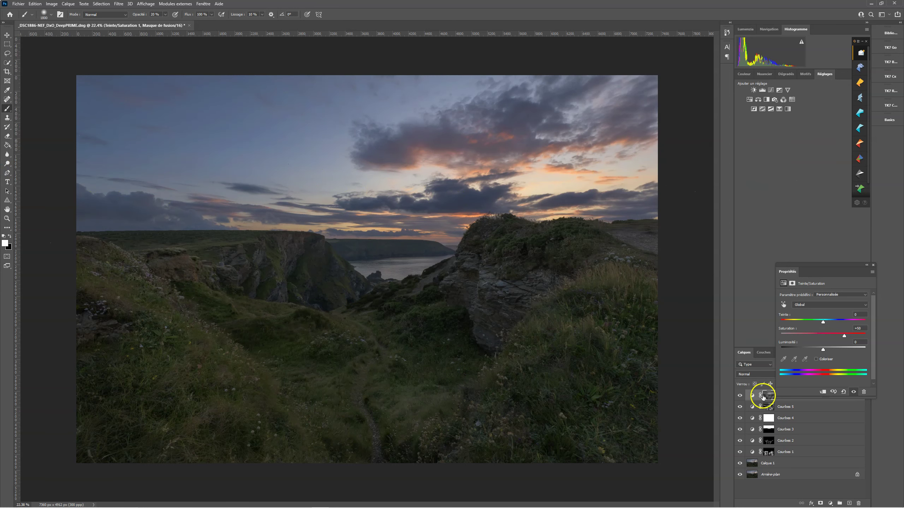
{"action": "left_click", "coordinate": [741, 396]}
{"action": "left_click", "coordinate": [740, 396]}
{"action": "left_click", "coordinate": [741, 396]}
{"action": "left_click", "coordinate": [740, 396]}
Reduce the brush to about 1000 px and paint the saturation boost over the sea cliffs and the grass below the rock.
{"action": "key", "text": "bracketleft"}
{"action": "key", "text": "bracketleft"}
{"action": "key", "text": "bracketleft"}
{"action": "key", "text": "bracketleft"}
{"action": "key", "text": "bracketleft"}
{"action": "key", "text": "bracketleft"}
{"action": "key", "text": "bracketleft"}
{"action": "key", "text": "bracketleft"}
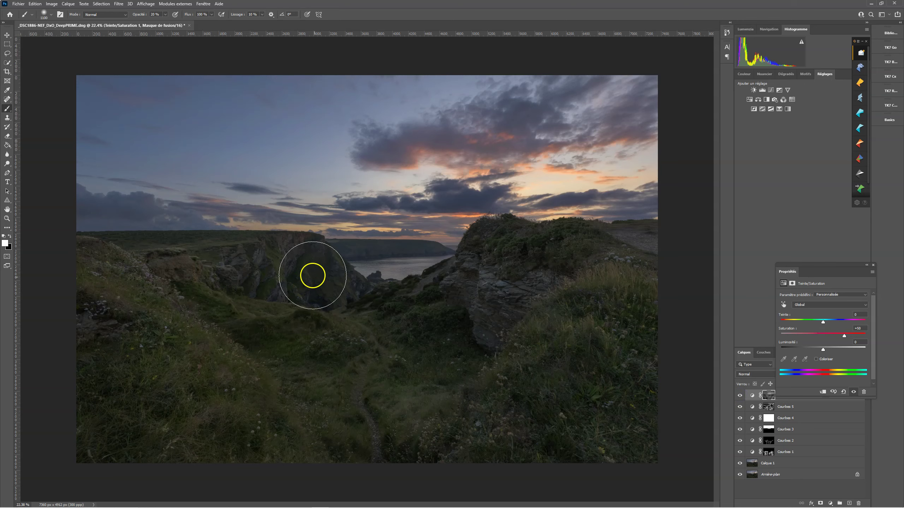
{"action": "mouse_move", "coordinate": [326, 300]}
{"action": "left_mouse_down"}
{"action": "mouse_move", "coordinate": [330, 272]}
{"action": "mouse_move", "coordinate": [373, 301]}
{"action": "left_mouse_up"}
{"action": "mouse_move", "coordinate": [264, 287]}
{"action": "left_mouse_down"}
{"action": "mouse_move", "coordinate": [255, 263]}
{"action": "mouse_move", "coordinate": [247, 325]}
{"action": "mouse_move", "coordinate": [218, 279]}
{"action": "mouse_move", "coordinate": [176, 264]}
{"action": "left_mouse_up"}
{"action": "left_click_drag", "start_coordinate": [498, 368], "coordinate": [500, 367]}
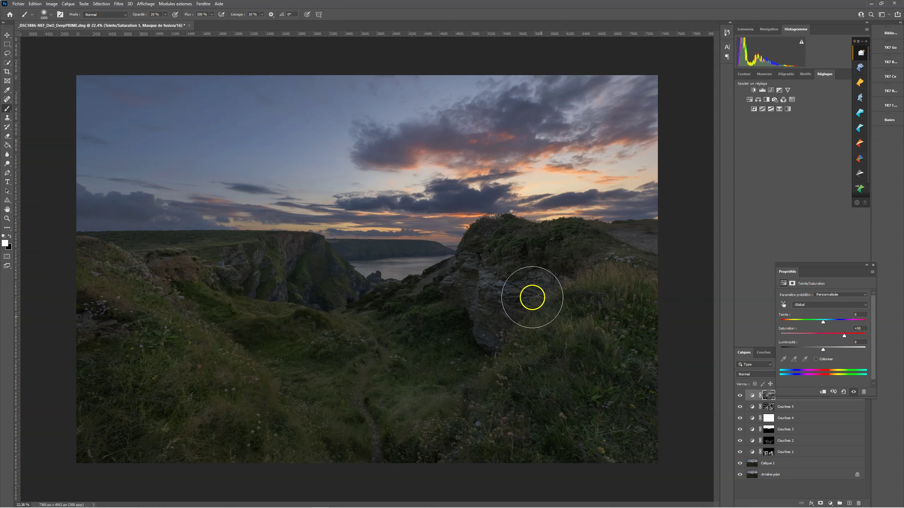
Enlarge the brush to 1400 px and close the Teinte/Saturation properties.
{"action": "key", "text": "bracketright"}
{"action": "key", "text": "bracketright"}
{"action": "key", "text": "bracketright"}
{"action": "key", "text": "bracketright"}
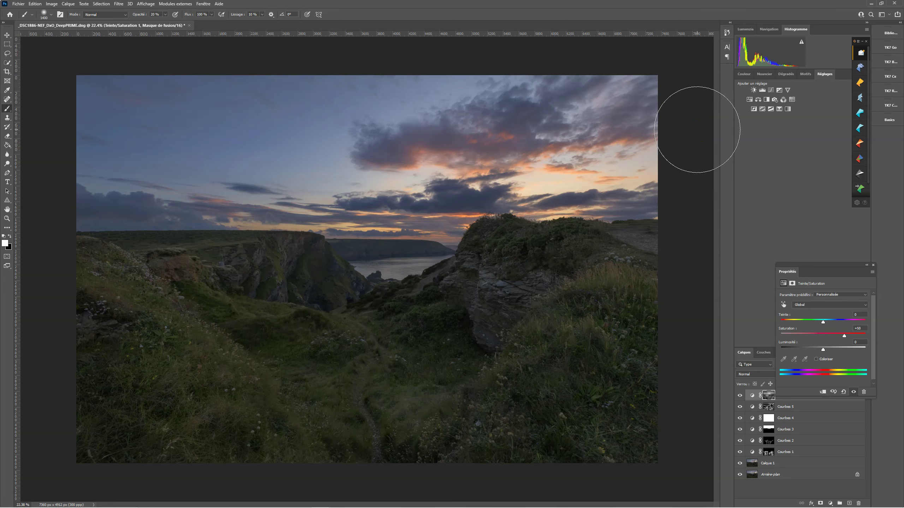
{"action": "left_click", "coordinate": [872, 265]}
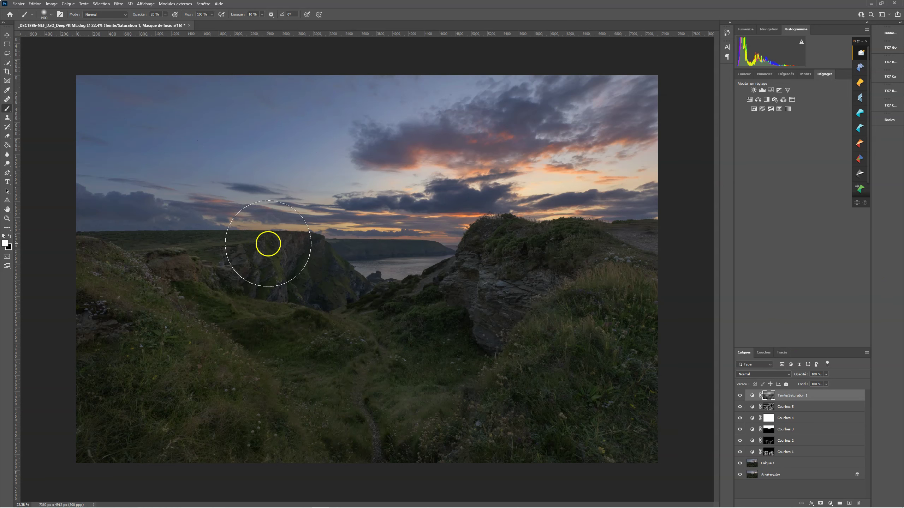
Examine the clear sky and cloud bands up close, and fit the whole image back in the window.
{"action": "left_click", "coordinate": [7, 218]}
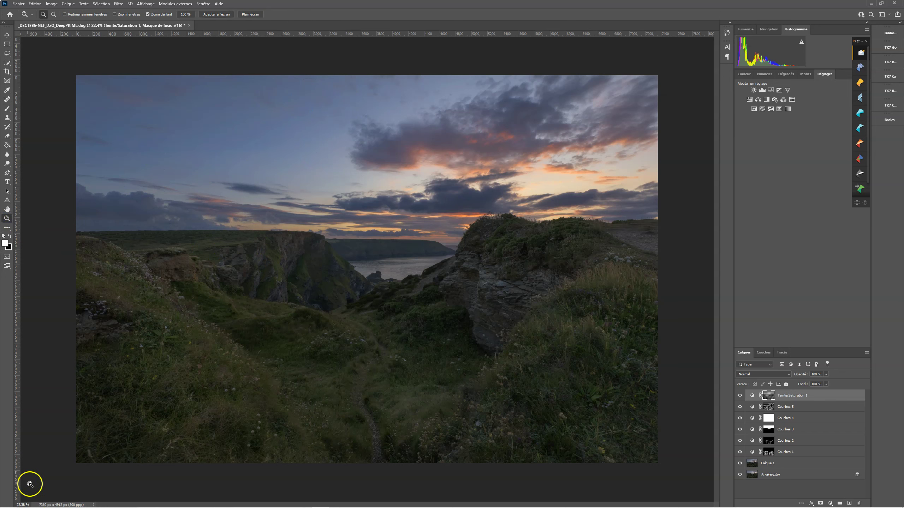
{"action": "left_click_drag", "start_coordinate": [217, 150], "coordinate": [272, 157]}
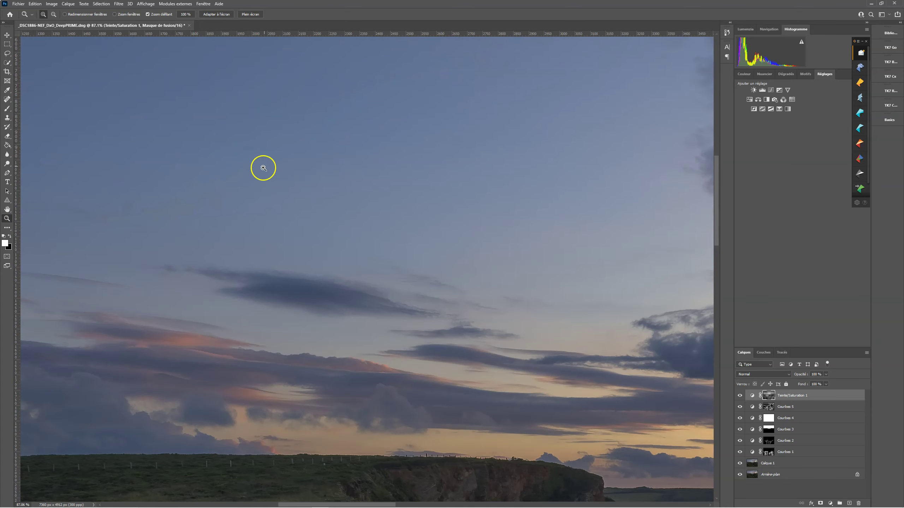
{"action": "mouse_move", "coordinate": [333, 210]}
{"action": "left_mouse_down"}
{"action": "mouse_move", "coordinate": [322, 210]}
{"action": "mouse_move", "coordinate": [333, 208]}
{"action": "left_mouse_up"}
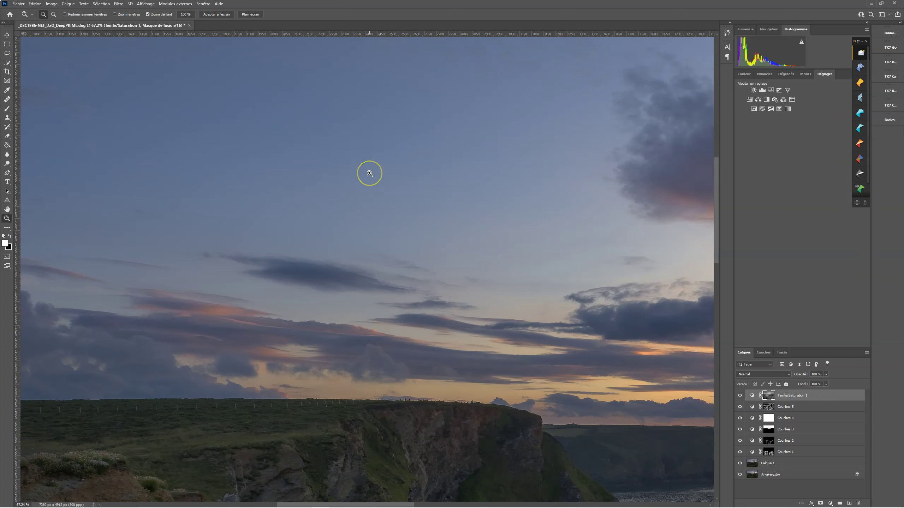
{"action": "left_click_drag", "start_coordinate": [369, 172], "coordinate": [266, 240]}
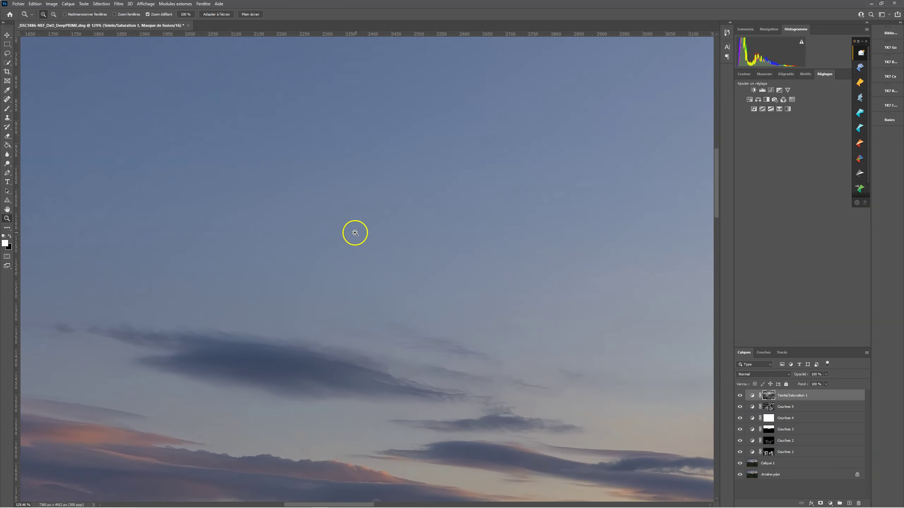
{"action": "left_click", "coordinate": [376, 245], "text": "alt"}
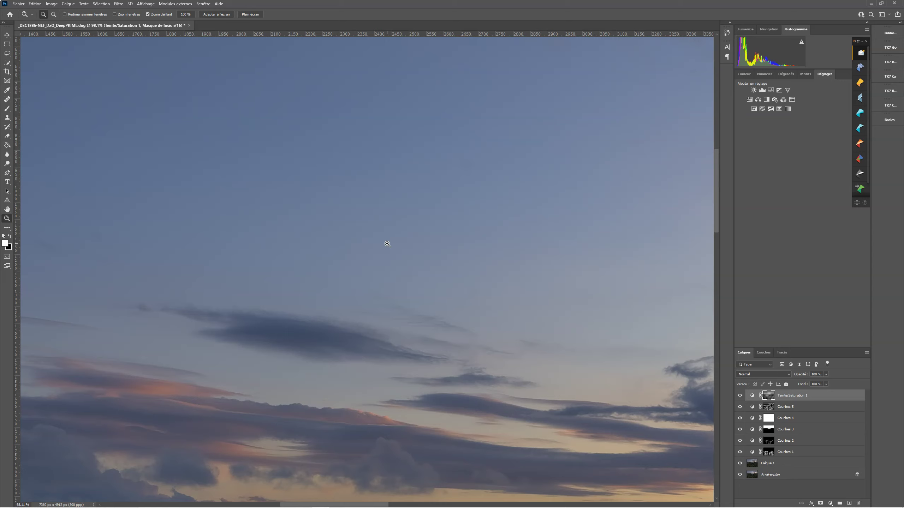
{"action": "right_click", "coordinate": [452, 243]}
{"action": "left_click", "coordinate": [478, 247]}
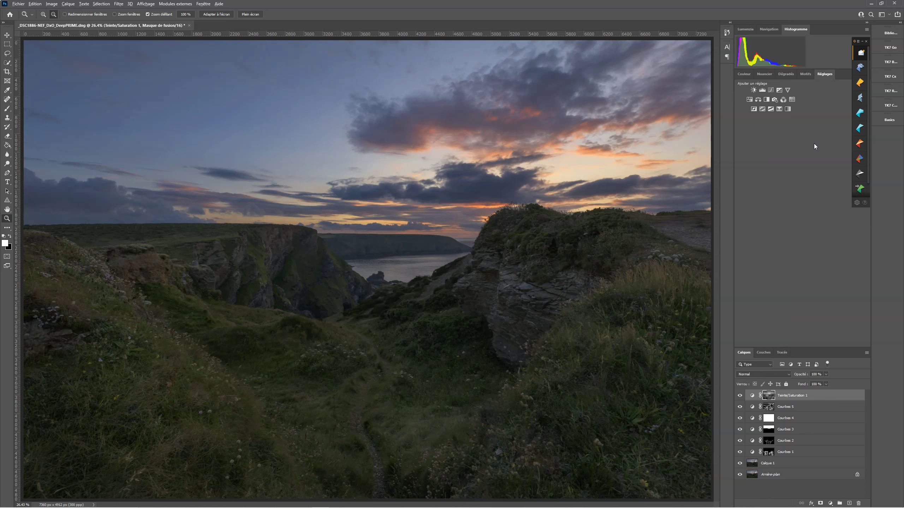
Stamp all visible layers into a new layer at the top of the stack, and delete it again.
{"action": "key", "text": "ctrl+alt+shift+e"}
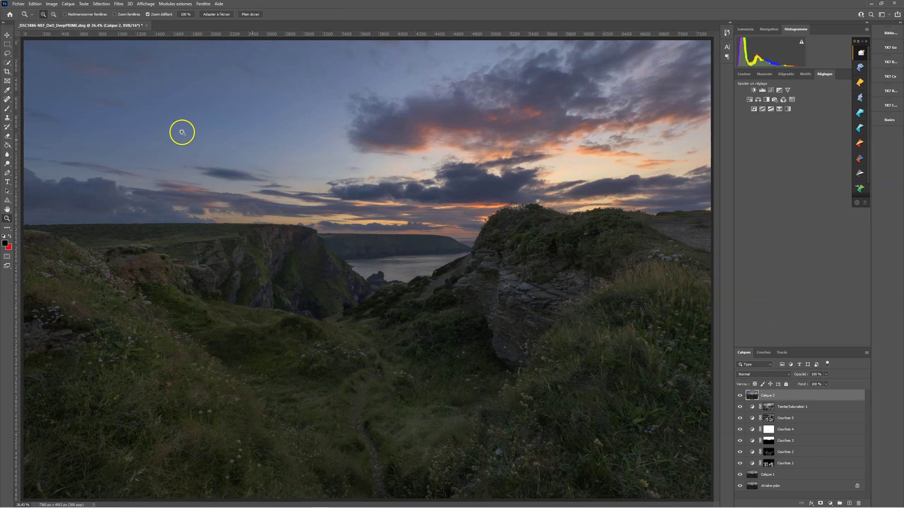
{"action": "left_click", "coordinate": [740, 396]}
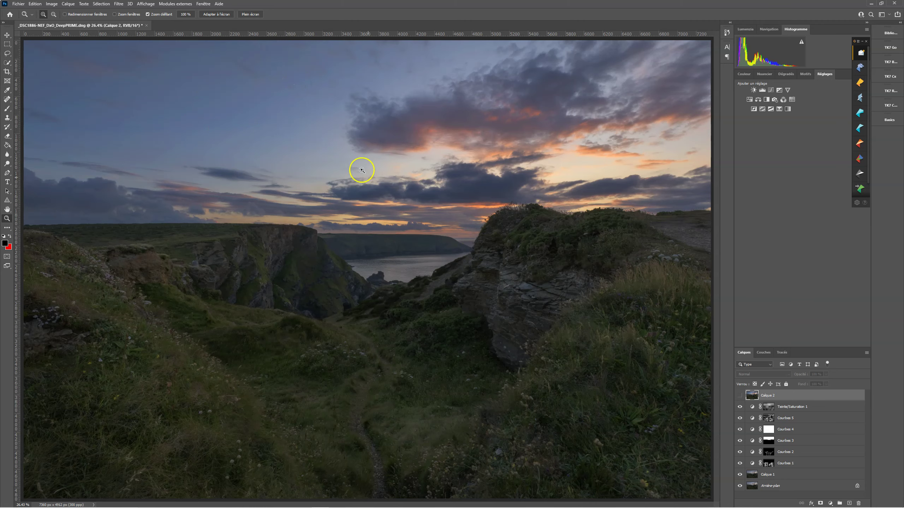
{"action": "left_click_drag", "start_coordinate": [208, 131], "coordinate": [256, 133]}
{"action": "left_click_drag", "start_coordinate": [429, 198], "coordinate": [375, 203]}
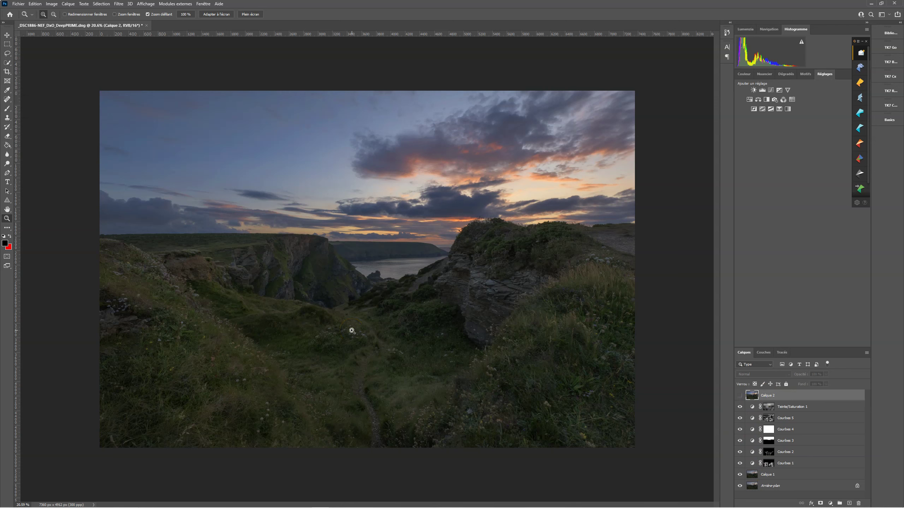
{"action": "left_click", "coordinate": [739, 396]}
{"action": "key", "text": "Delete"}
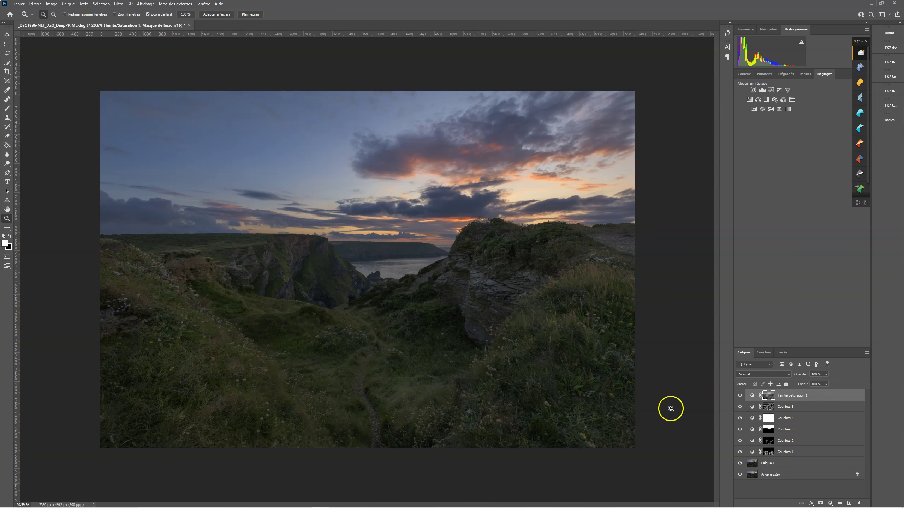
Add a sixth Curves adjustment layer above Teinte/Saturation 1 and pull the midtones down to darken the image.
{"action": "left_click", "coordinate": [831, 503]}
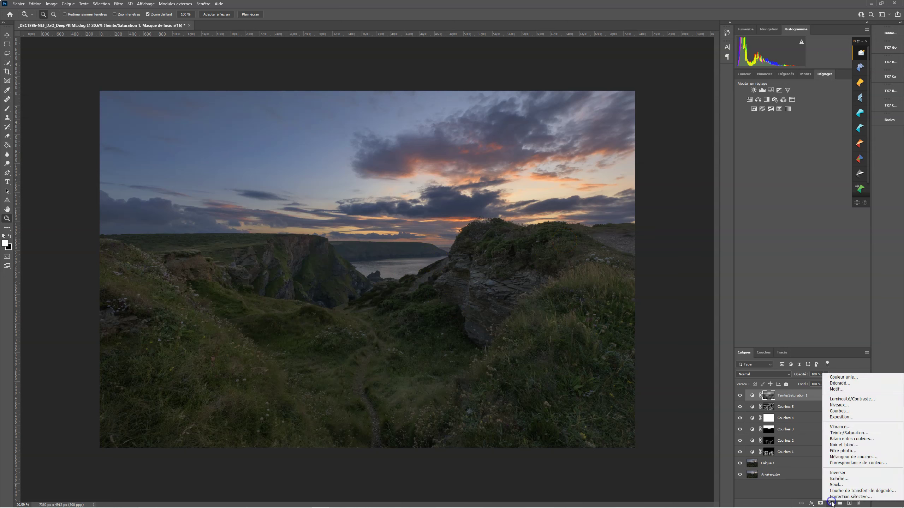
{"action": "left_click", "coordinate": [834, 412]}
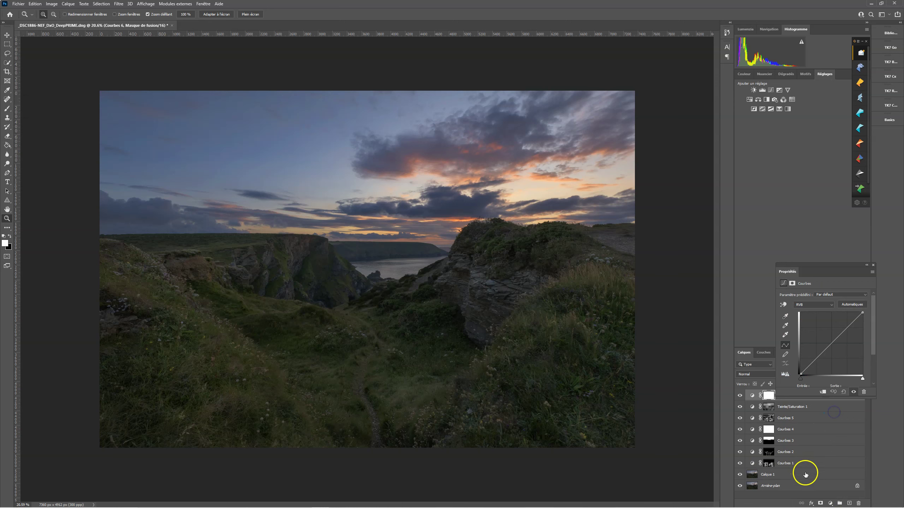
{"action": "left_click_drag", "start_coordinate": [831, 345], "coordinate": [836, 345]}
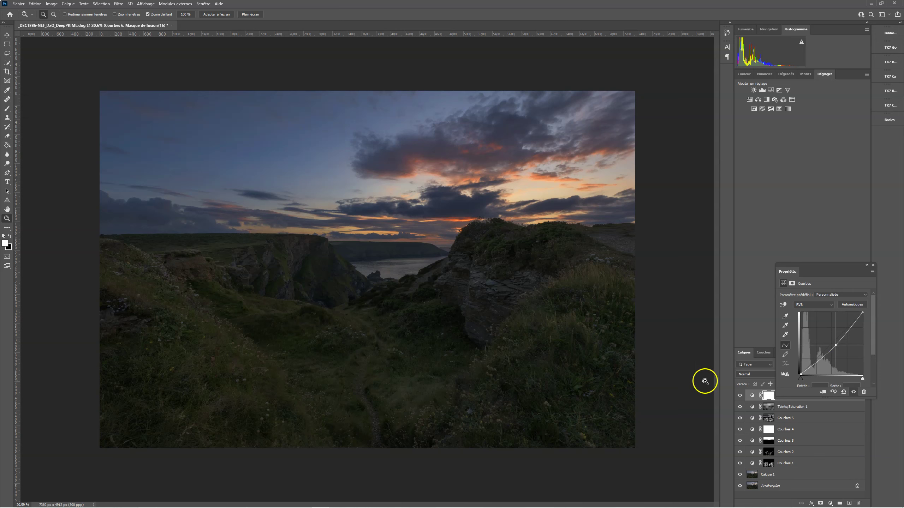
Invert the Courbes 6 mask to black and enlarge the brush to 3100 px.
{"action": "key", "text": "ctrl+i"}
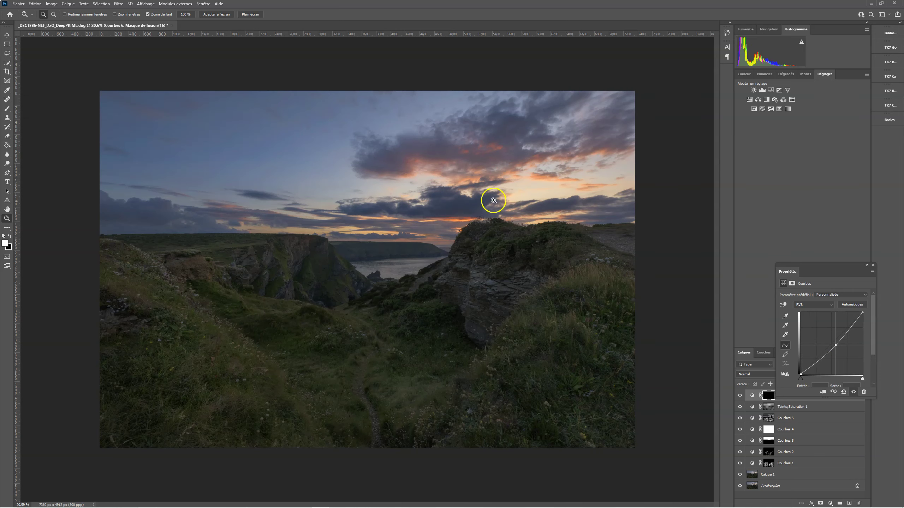
{"action": "key", "text": "b"}
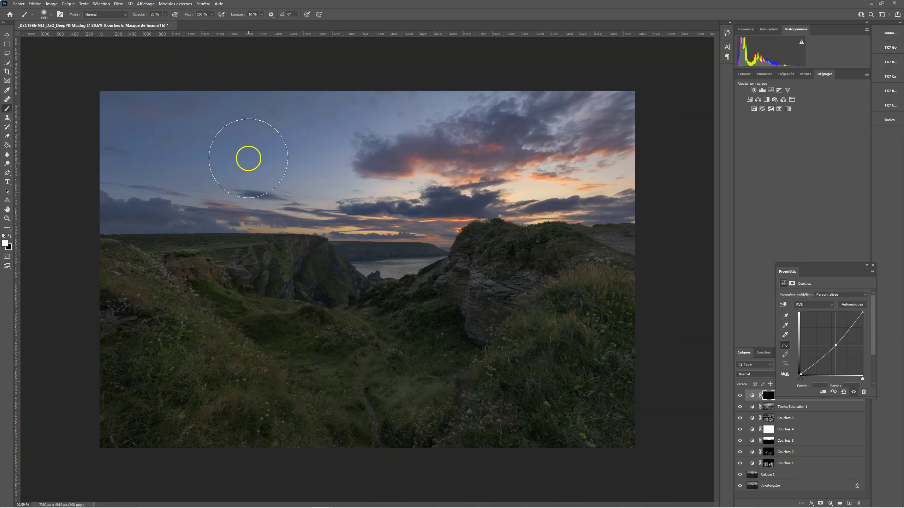
{"action": "key", "text": "bracketright"}
{"action": "key", "text": "bracketright"}
{"action": "key", "text": "bracketright"}
{"action": "key", "text": "bracketright"}
{"action": "key", "text": "bracketright"}
{"action": "key", "text": "bracketright"}
{"action": "key", "text": "bracketright"}
{"action": "key", "text": "bracketright"}
{"action": "key", "text": "bracketright"}
{"action": "key", "text": "bracketright"}
{"action": "key", "text": "bracketright"}
{"action": "key", "text": "bracketright"}
{"action": "key", "text": "bracketright"}
{"action": "key", "text": "bracketright"}
{"action": "key", "text": "bracketright"}
{"action": "key", "text": "bracketright"}
{"action": "key", "text": "bracketright"}
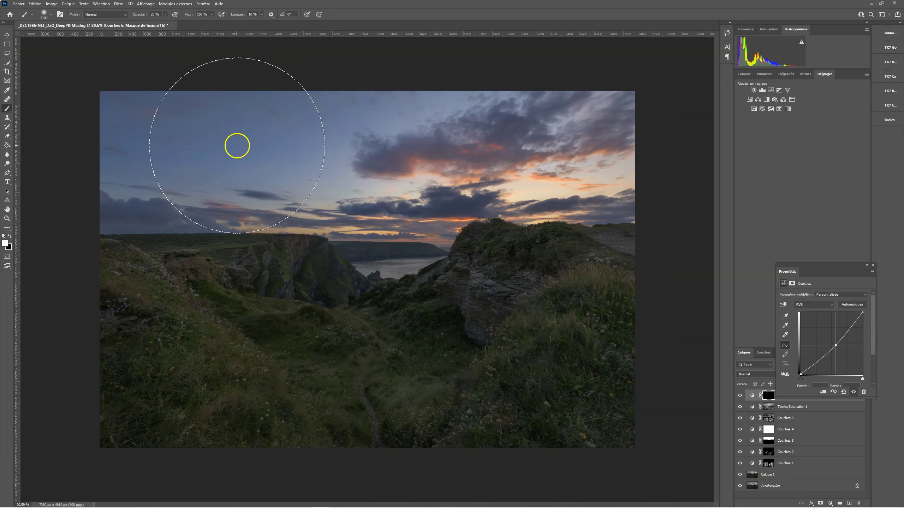
Paint white with the large 25% opacity brush around the image's corners and outer edges on the Courbes 6 mask to build a vignette.
{"action": "left_click", "coordinate": [154, 419]}
{"action": "left_click", "coordinate": [456, 432]}
{"action": "left_click", "coordinate": [481, 414]}
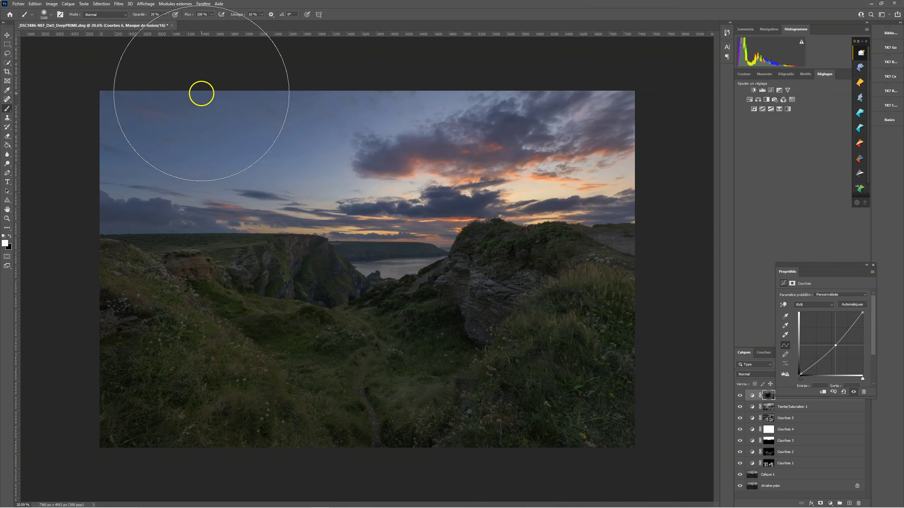
{"action": "left_click", "coordinate": [7, 219]}
{"action": "mouse_move", "coordinate": [340, 349]}
{"action": "left_mouse_down"}
{"action": "mouse_move", "coordinate": [377, 338]}
{"action": "mouse_move", "coordinate": [359, 348]}
{"action": "mouse_move", "coordinate": [333, 337]}
{"action": "mouse_move", "coordinate": [344, 337]}
{"action": "left_mouse_up"}
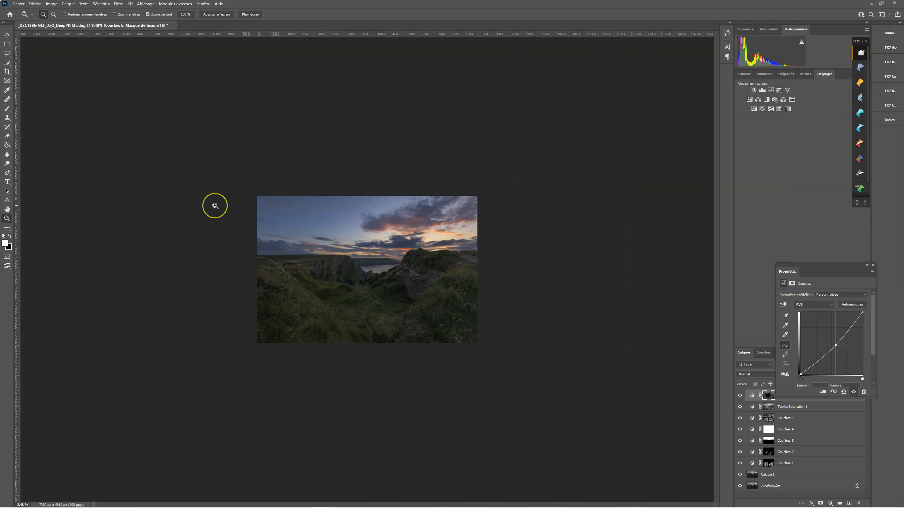
{"action": "key", "text": "b"}
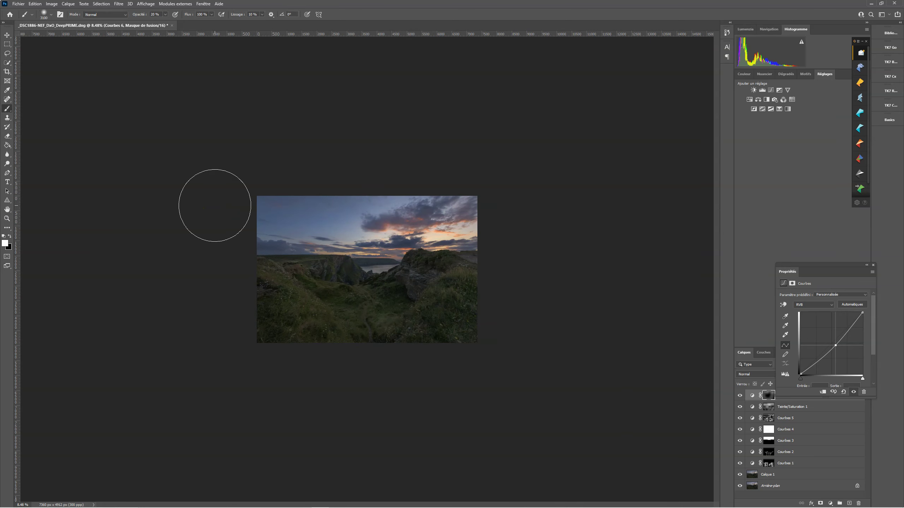
{"action": "mouse_move", "coordinate": [246, 213]}
{"action": "left_mouse_down"}
{"action": "mouse_move", "coordinate": [399, 204]}
{"action": "mouse_move", "coordinate": [476, 245]}
{"action": "mouse_move", "coordinate": [491, 304]}
{"action": "mouse_move", "coordinate": [423, 340]}
{"action": "mouse_move", "coordinate": [304, 338]}
{"action": "mouse_move", "coordinate": [253, 280]}
{"action": "mouse_move", "coordinate": [258, 193]}
{"action": "mouse_move", "coordinate": [334, 339]}
{"action": "left_mouse_up"}
{"action": "mouse_move", "coordinate": [357, 192]}
{"action": "left_mouse_down"}
{"action": "mouse_move", "coordinate": [390, 188]}
{"action": "mouse_move", "coordinate": [263, 298]}
{"action": "mouse_move", "coordinate": [458, 323]}
{"action": "mouse_move", "coordinate": [452, 179]}
{"action": "mouse_move", "coordinate": [407, 158]}
{"action": "mouse_move", "coordinate": [432, 194]}
{"action": "mouse_move", "coordinate": [242, 196]}
{"action": "mouse_move", "coordinate": [480, 203]}
{"action": "mouse_move", "coordinate": [542, 231]}
{"action": "left_mouse_up"}
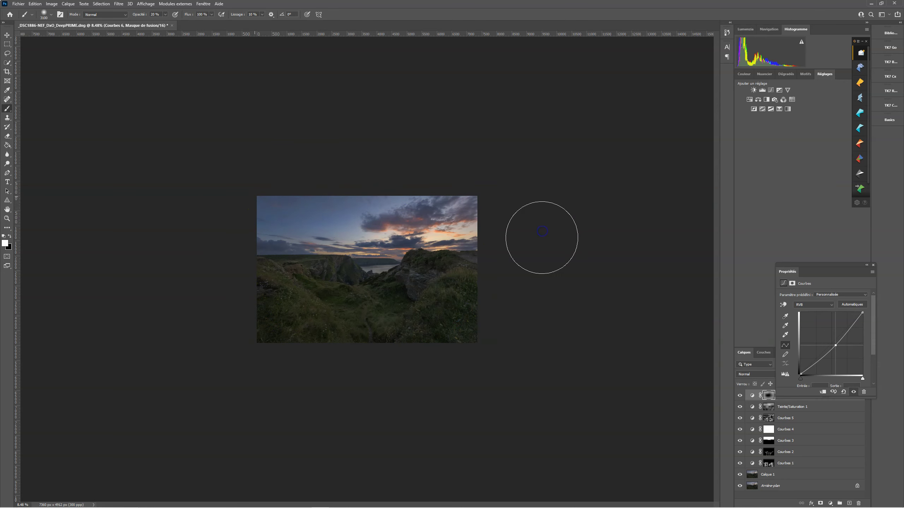
Hide and show Courbes 6 twice to compare the photo with and without the vignette.
{"action": "left_click", "coordinate": [740, 396]}
{"action": "left_click", "coordinate": [741, 396]}
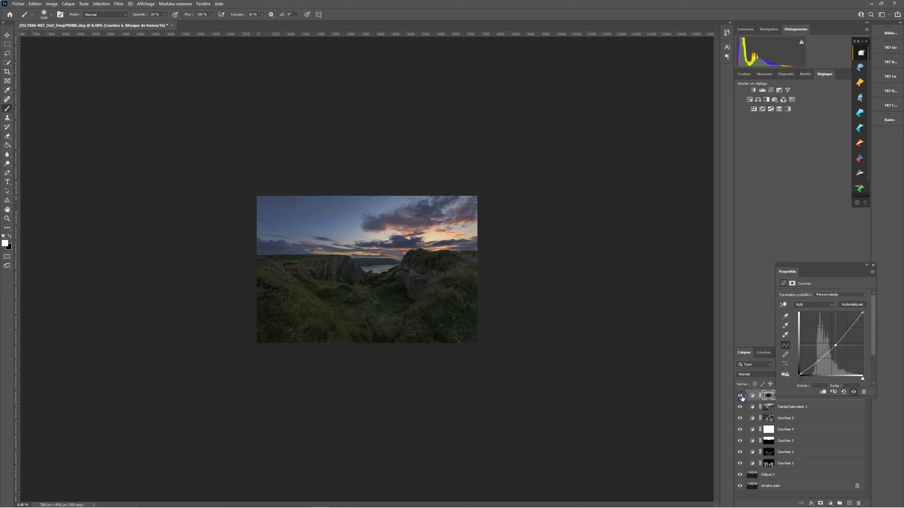
{"action": "left_click", "coordinate": [741, 396]}
{"action": "left_click", "coordinate": [741, 396]}
Stamp all visible layers into a new pixel layer above Courbes 6.
{"action": "left_click", "coordinate": [7, 219]}
{"action": "right_click", "coordinate": [385, 263]}
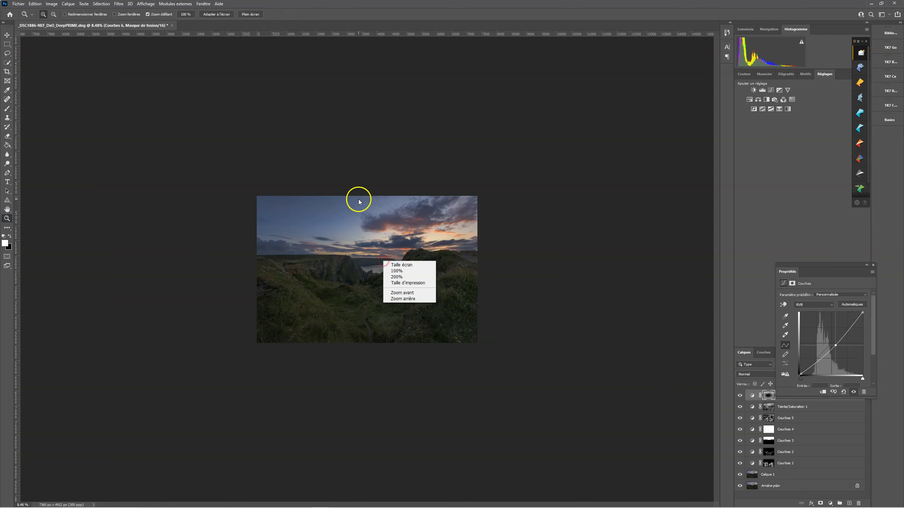
{"action": "left_click", "coordinate": [395, 265]}
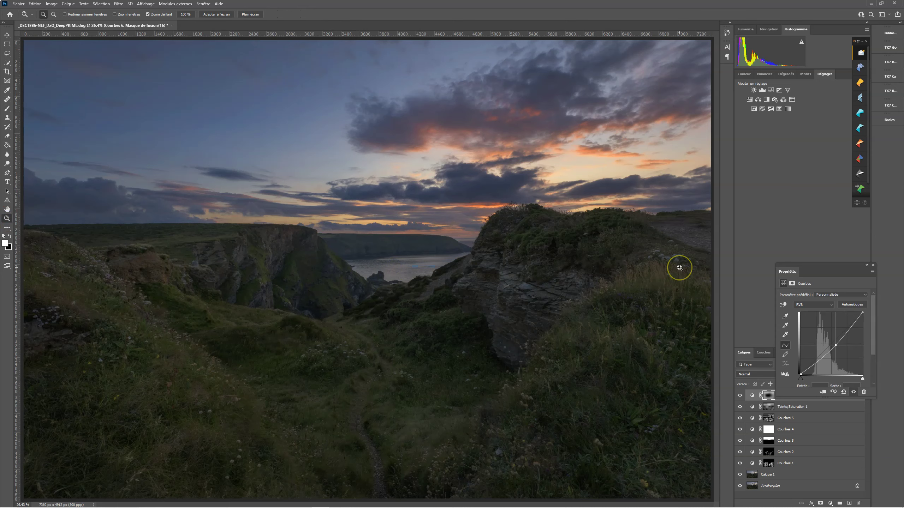
{"action": "left_click", "coordinate": [597, 283], "text": "alt"}
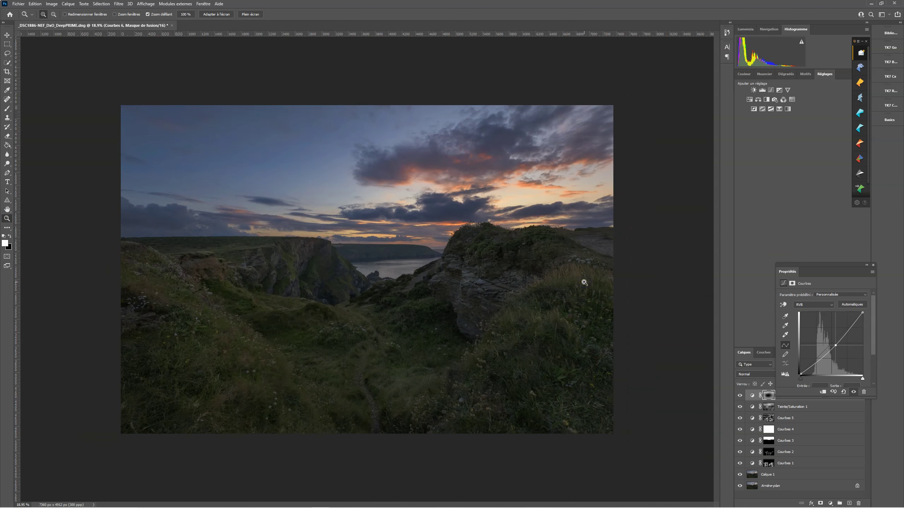
{"action": "left_click_drag", "start_coordinate": [584, 282], "coordinate": [570, 284]}
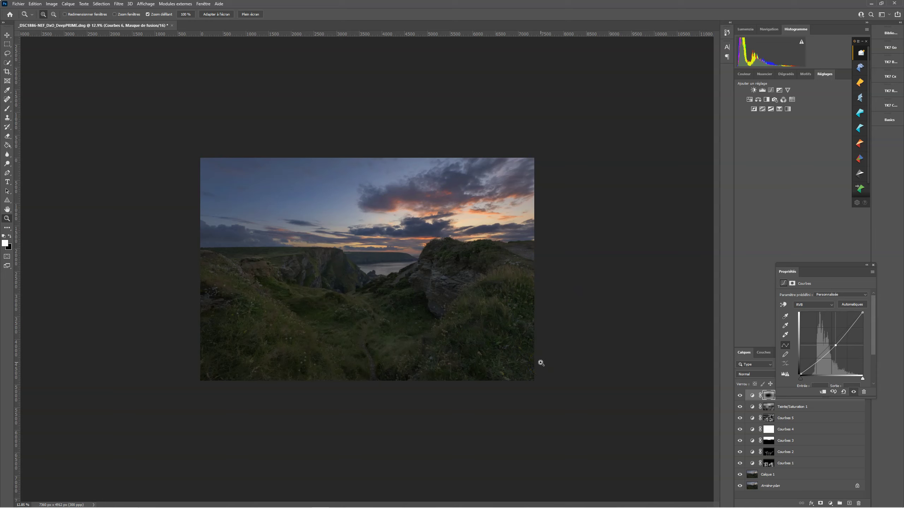
{"action": "key", "text": "alt"}
{"action": "key", "text": "ctrl+shift+alt+e"}
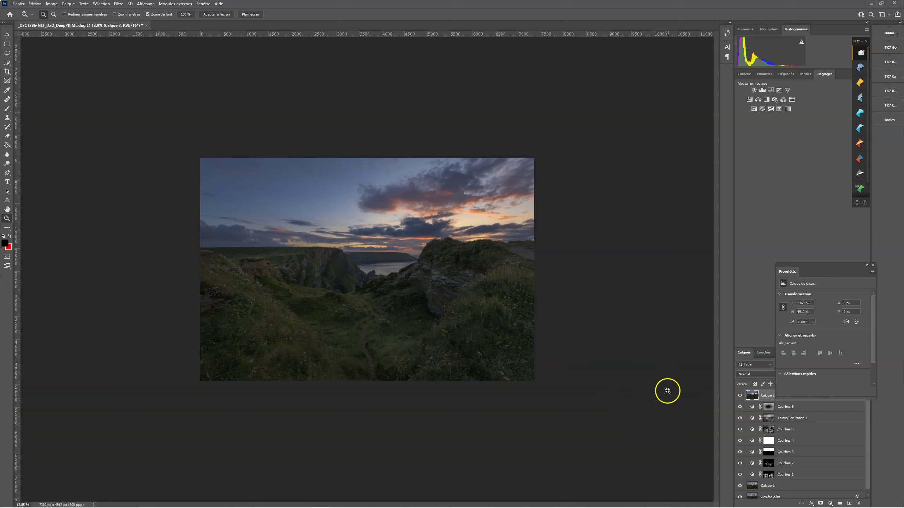
Compare the original Arrière-plan layer alone with the full edited layer stack several times, leaving all layers shown.
{"action": "scroll", "coordinate": [757, 438], "scroll_direction": "down", "scroll_amount": 1}
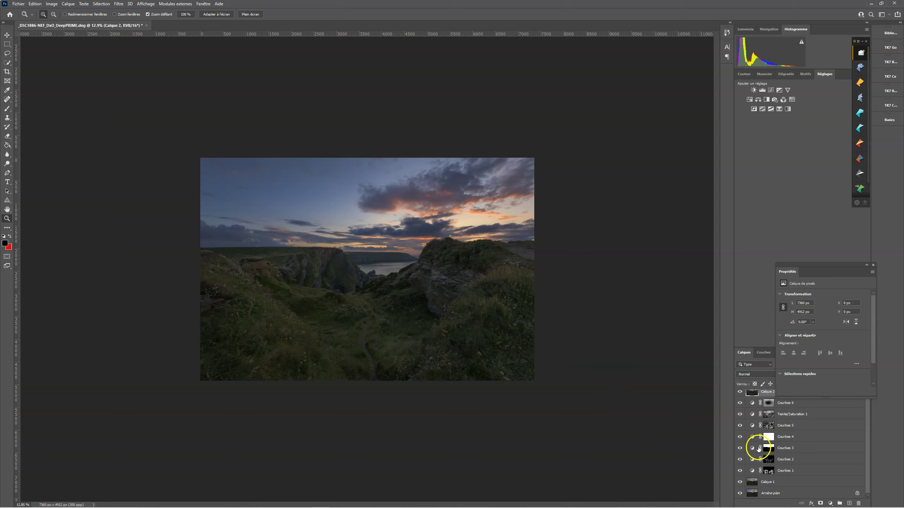
{"action": "left_click", "coordinate": [740, 493], "text": "alt"}
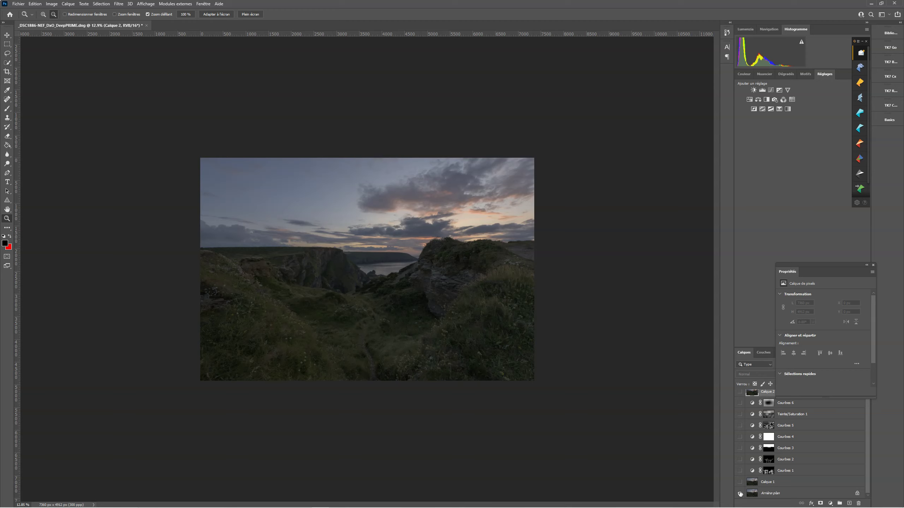
{"action": "left_click", "coordinate": [739, 493], "text": "alt"}
{"action": "left_click", "coordinate": [739, 494], "text": "alt"}
{"action": "left_click", "coordinate": [739, 493], "text": "alt"}
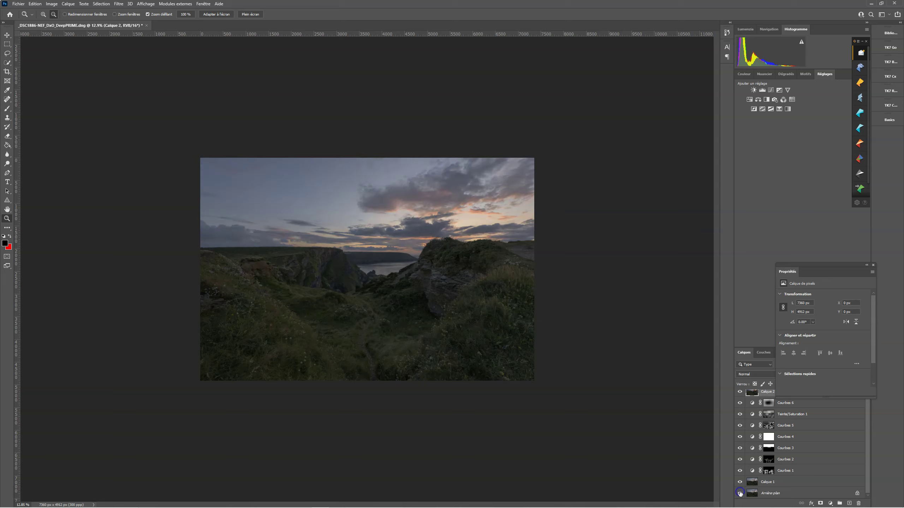
{"action": "left_click", "coordinate": [739, 494], "text": "alt"}
{"action": "left_click", "coordinate": [740, 494], "text": "alt"}
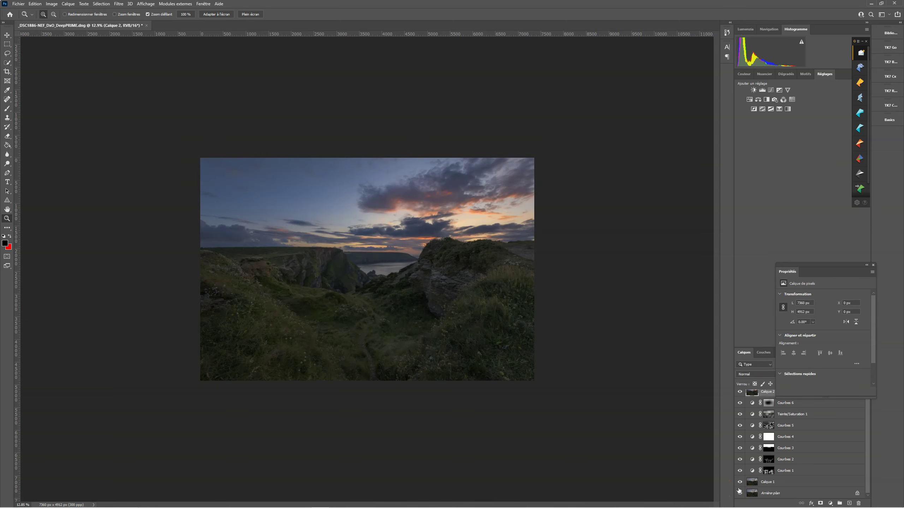
Inspect the edited photo at full-window and thumbnail size, and compare it once more with the original background at the small size.
{"action": "key", "text": "ctrl+0"}
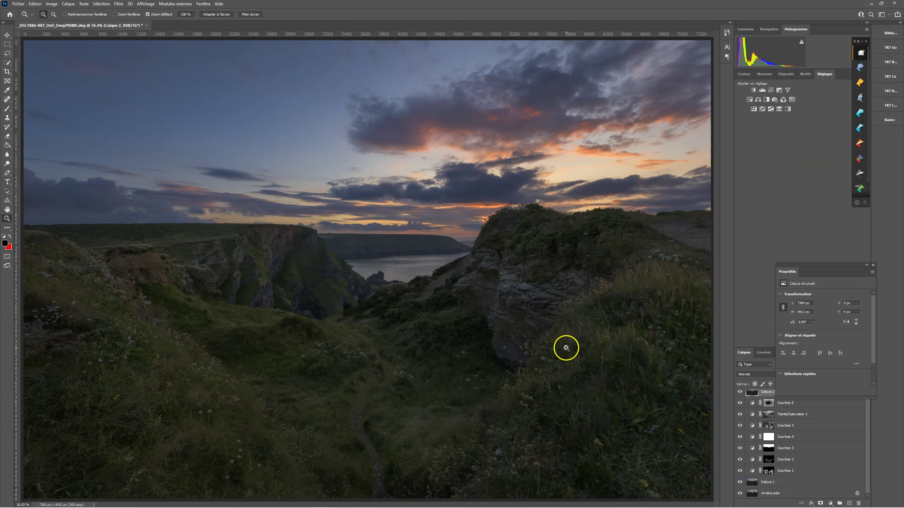
{"action": "left_click_drag", "start_coordinate": [617, 309], "coordinate": [591, 306]}
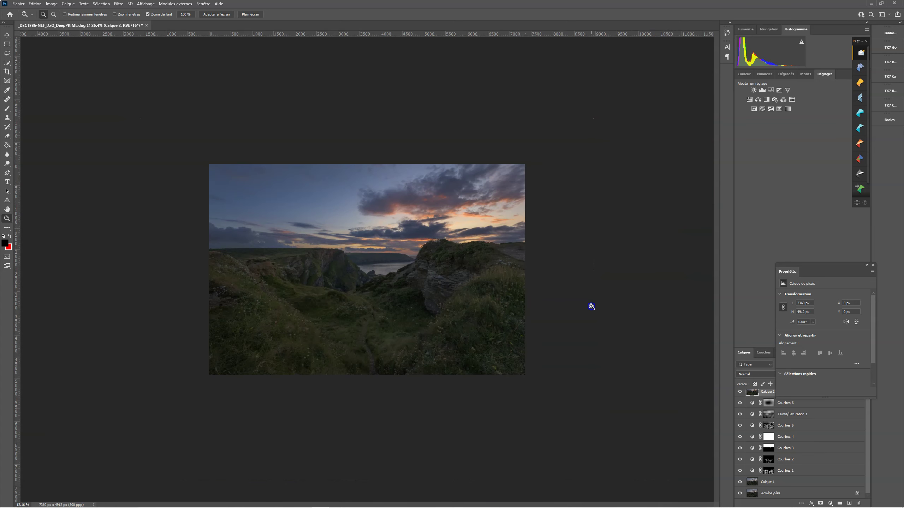
{"action": "left_click_drag", "start_coordinate": [507, 305], "coordinate": [492, 305]}
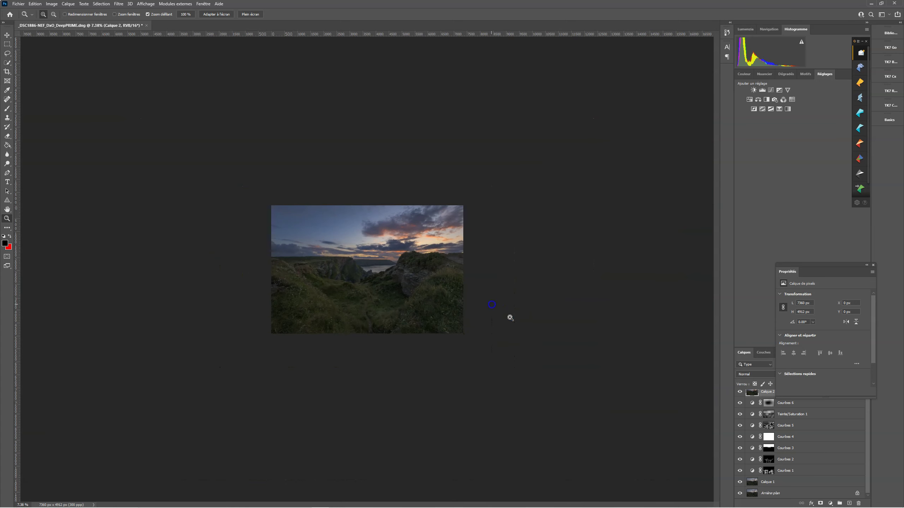
{"action": "left_click", "coordinate": [739, 494], "text": "alt"}
{"action": "left_click", "coordinate": [740, 493], "text": "alt"}
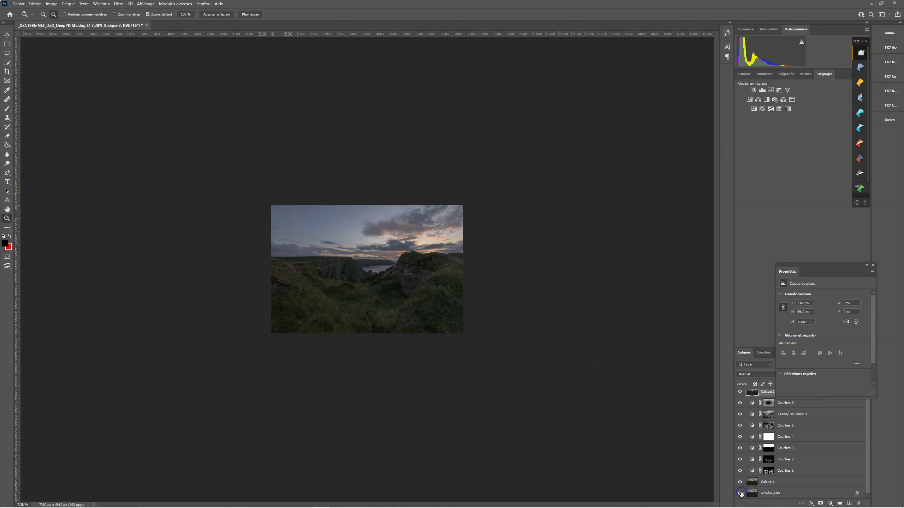
{"action": "left_click_drag", "start_coordinate": [393, 268], "coordinate": [426, 281]}
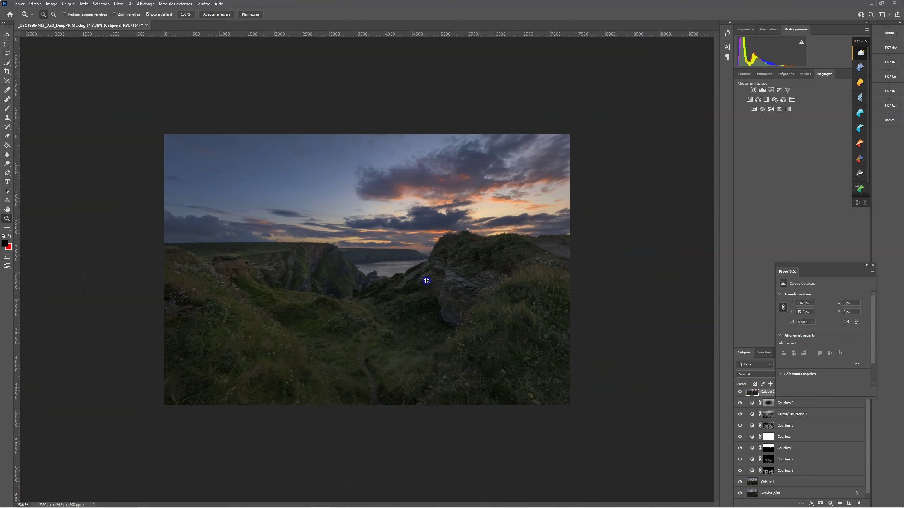